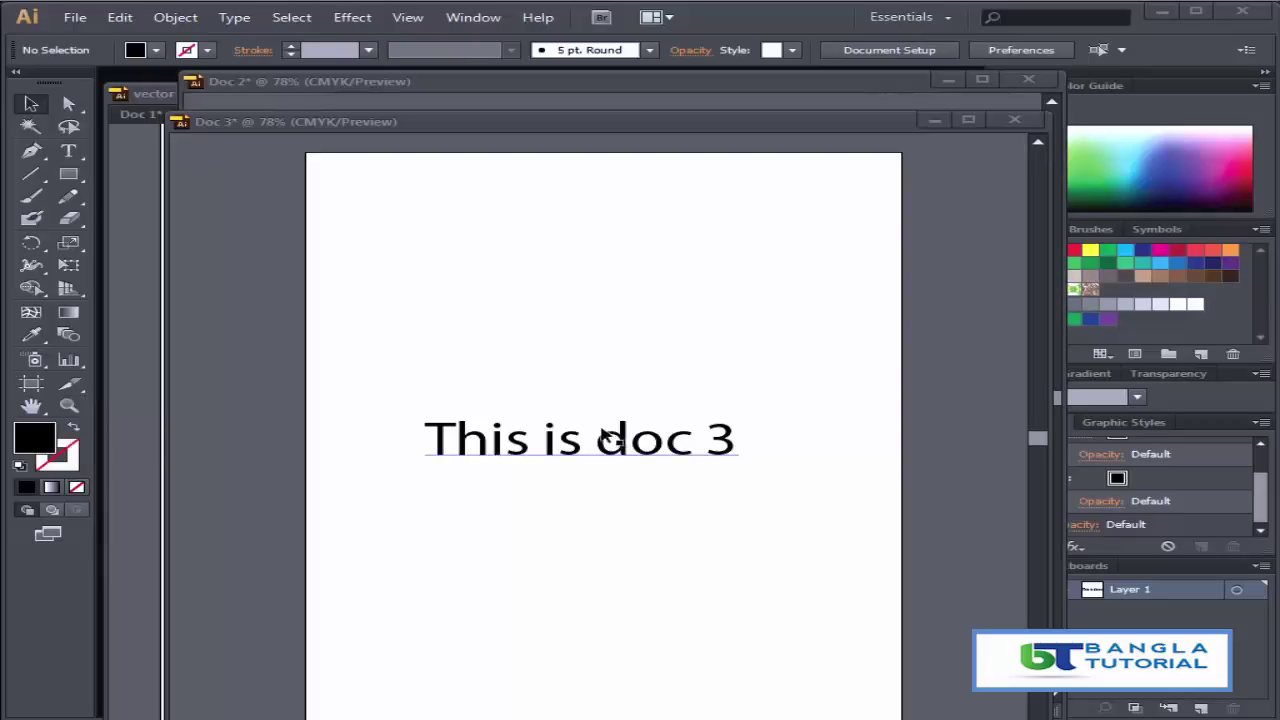
Step: Magnify the "This is doc 3" text to 300% with the Zoom tool
click(565, 345)
key(z)
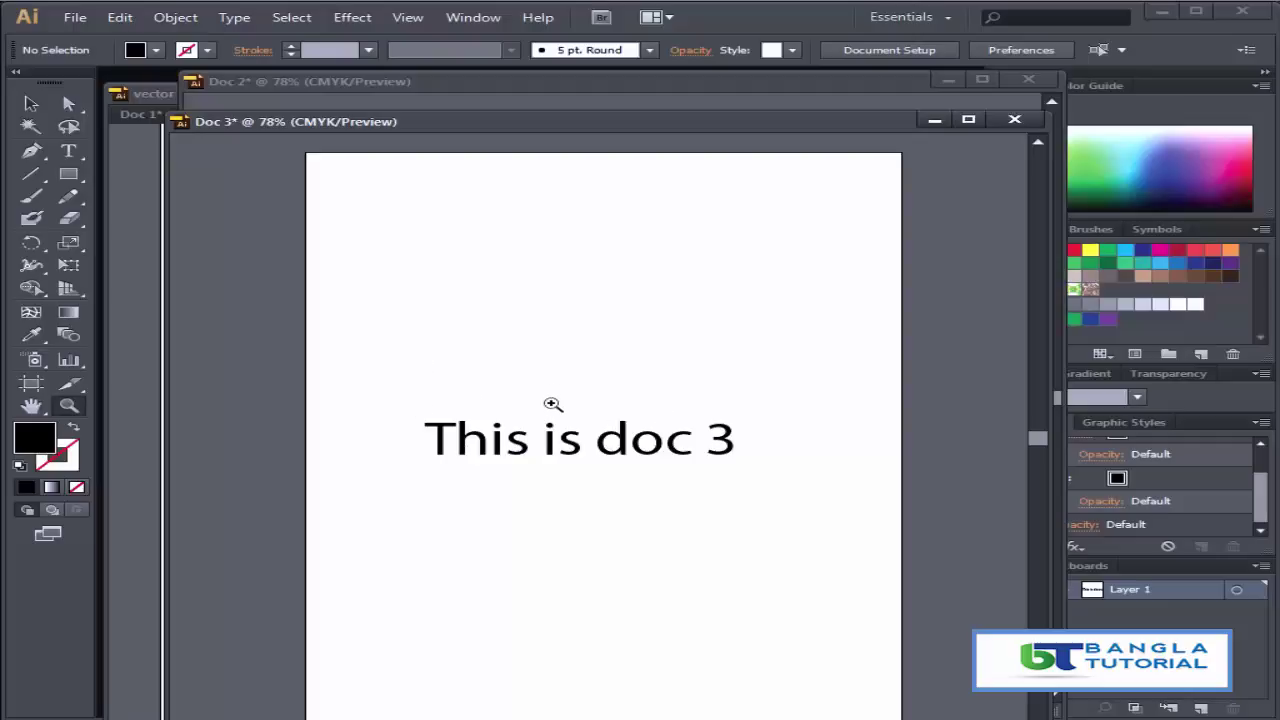
click(580, 443)
click(580, 443)
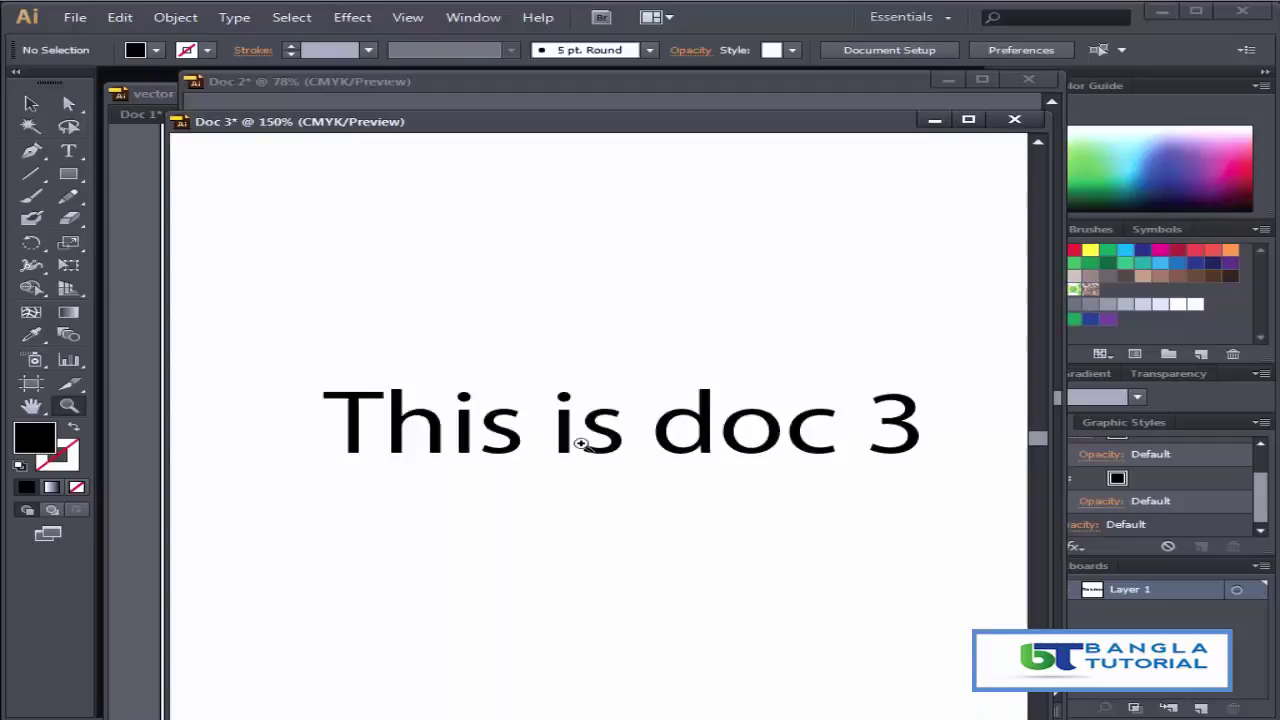
click(580, 443)
click(580, 443)
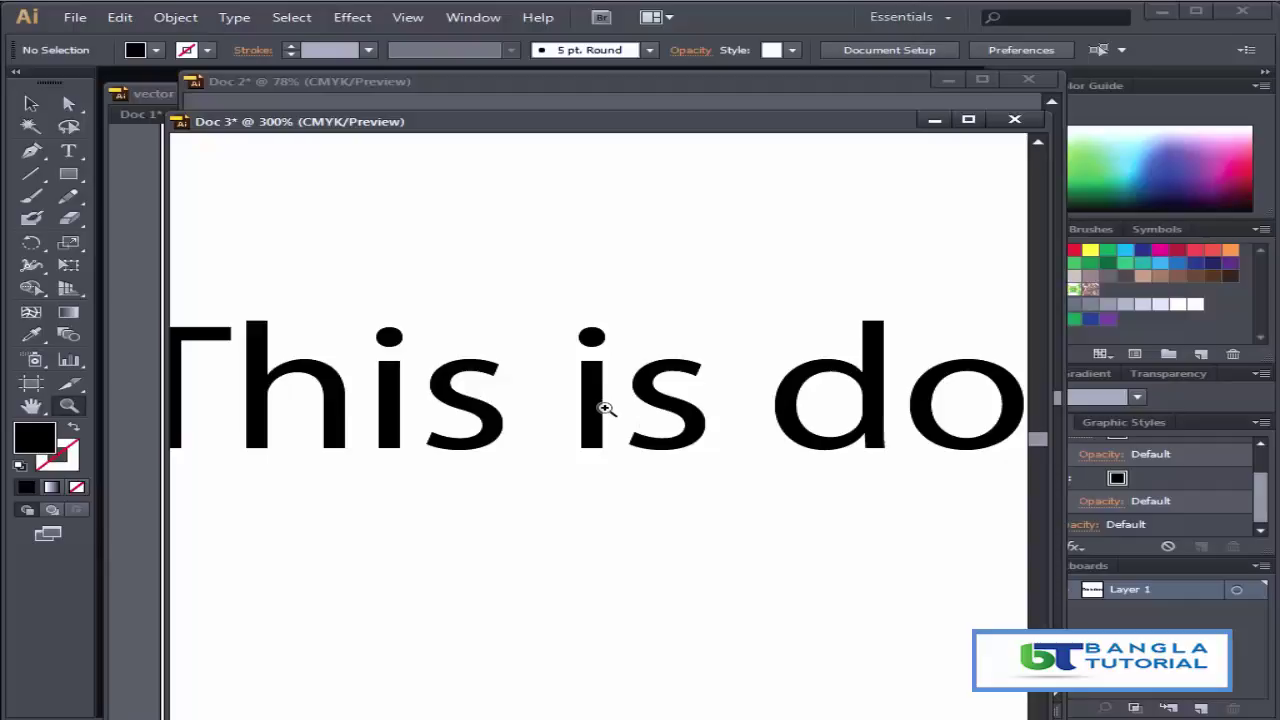
Step: Zoom out from the text to 66.67% and back in to 100% around the digit 3
alt+click(605, 408)
alt+click(606, 408)
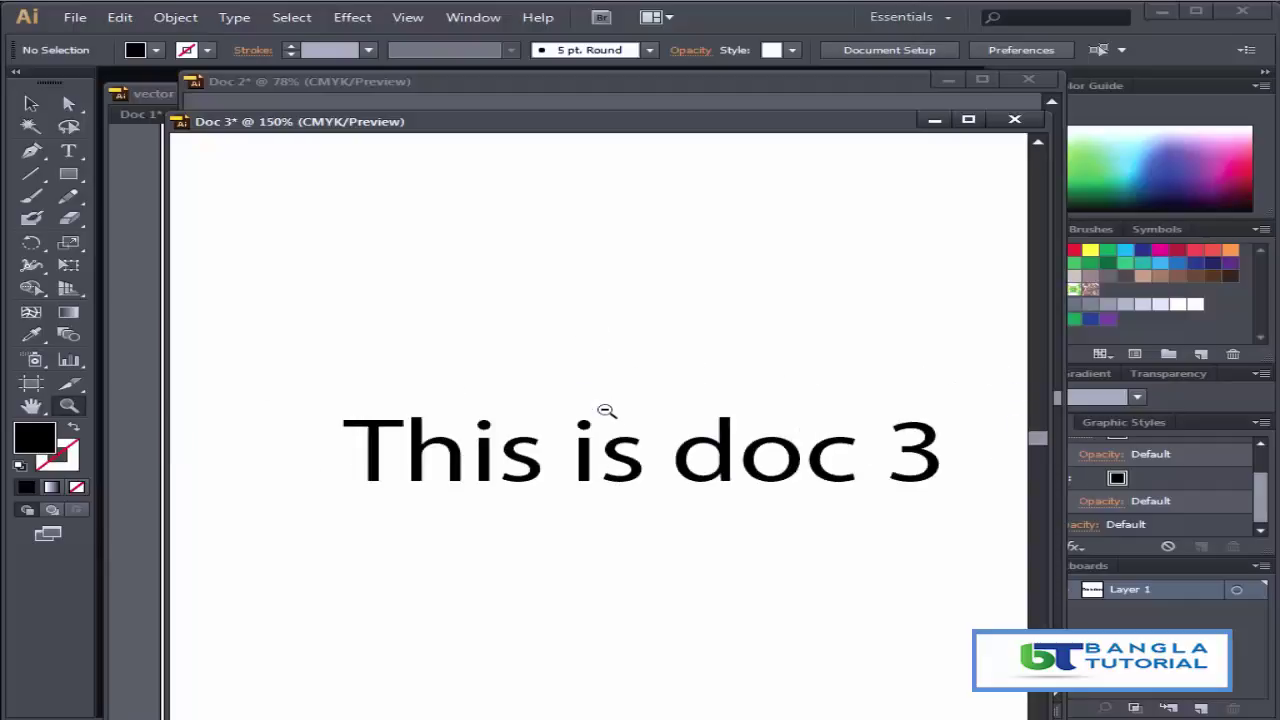
alt+click(634, 496)
alt+click(638, 450)
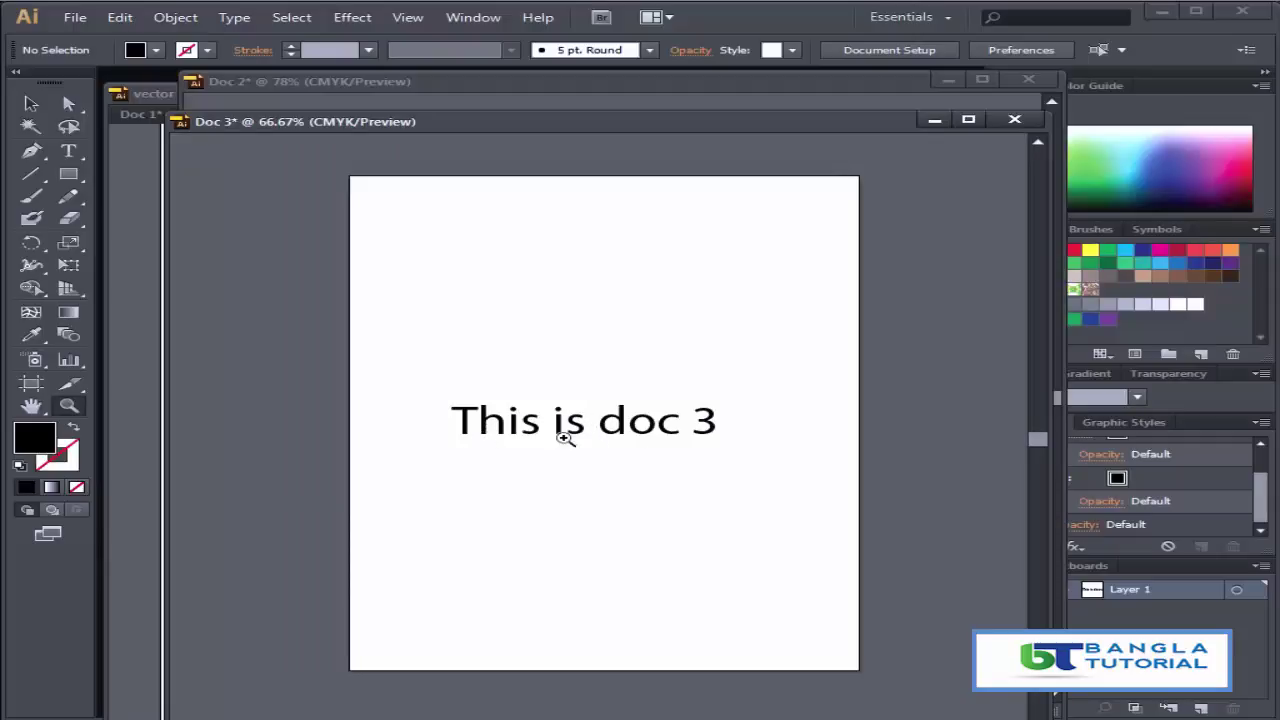
click(710, 422)
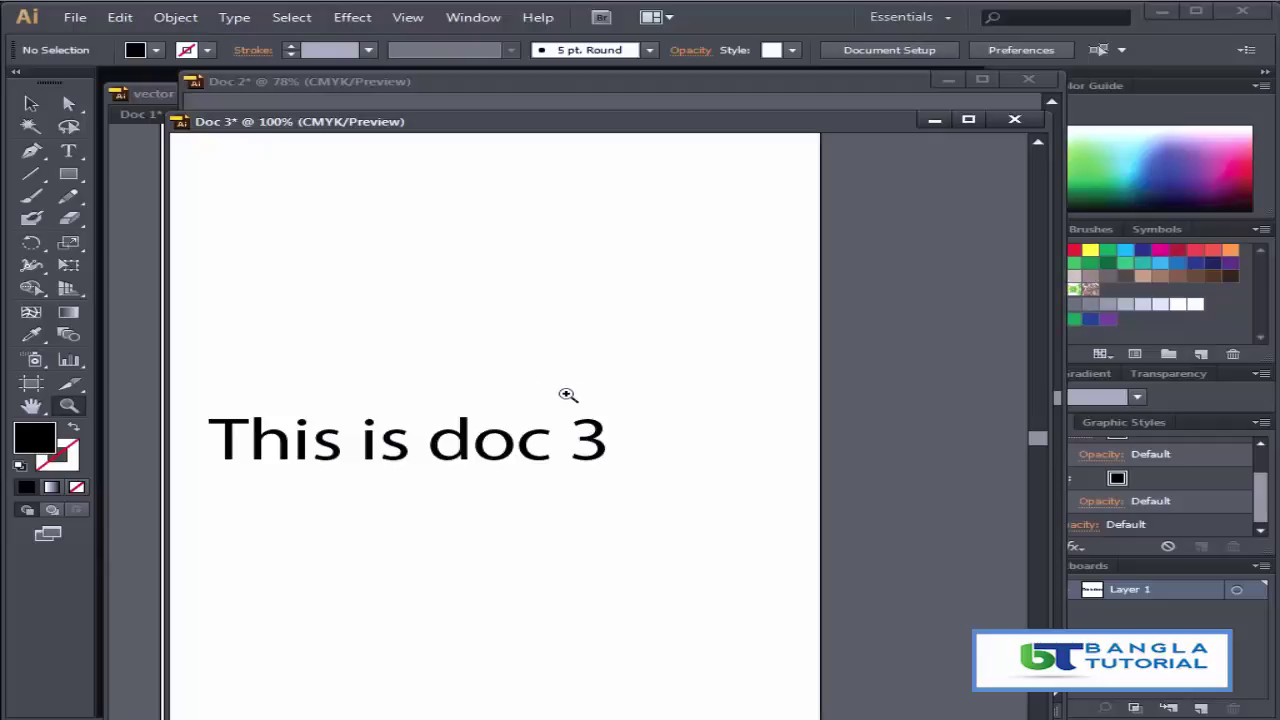
Step: Magnify the digit 3 to about 1500% by framing it with Zoom tool marquees
drag(558, 397, 633, 483)
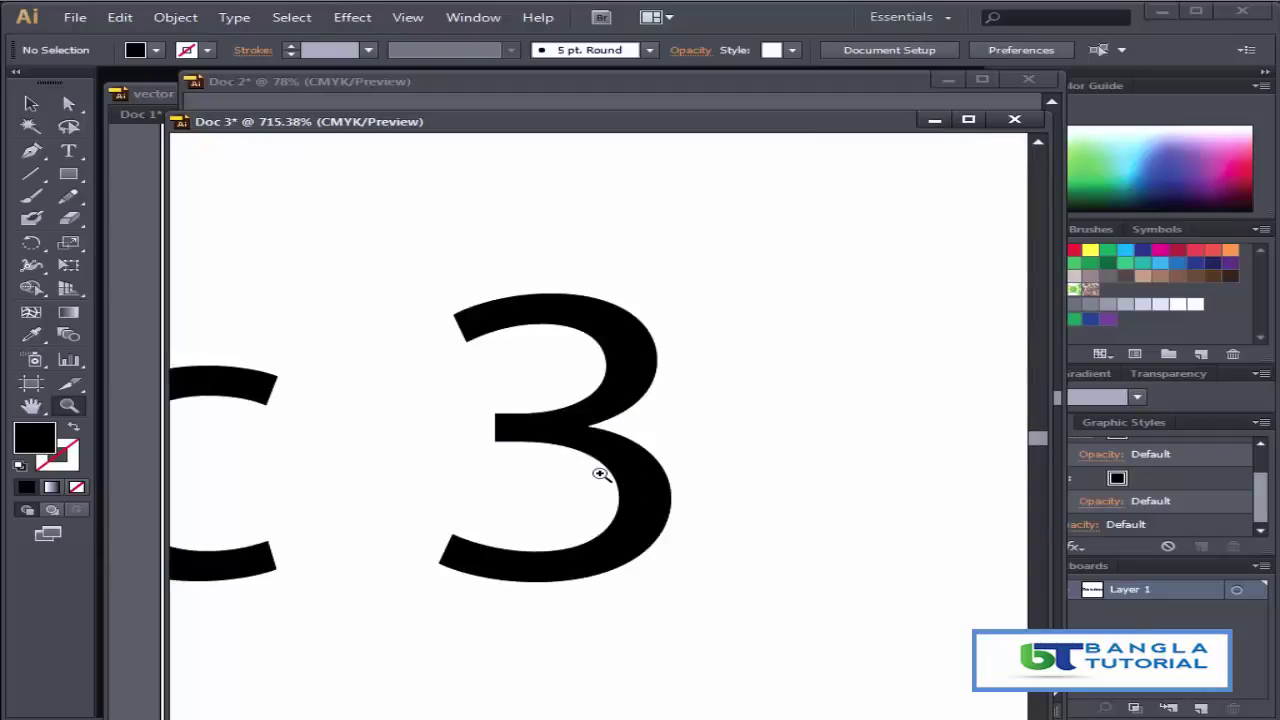
drag(374, 254, 766, 657)
drag(572, 428, 912, 675)
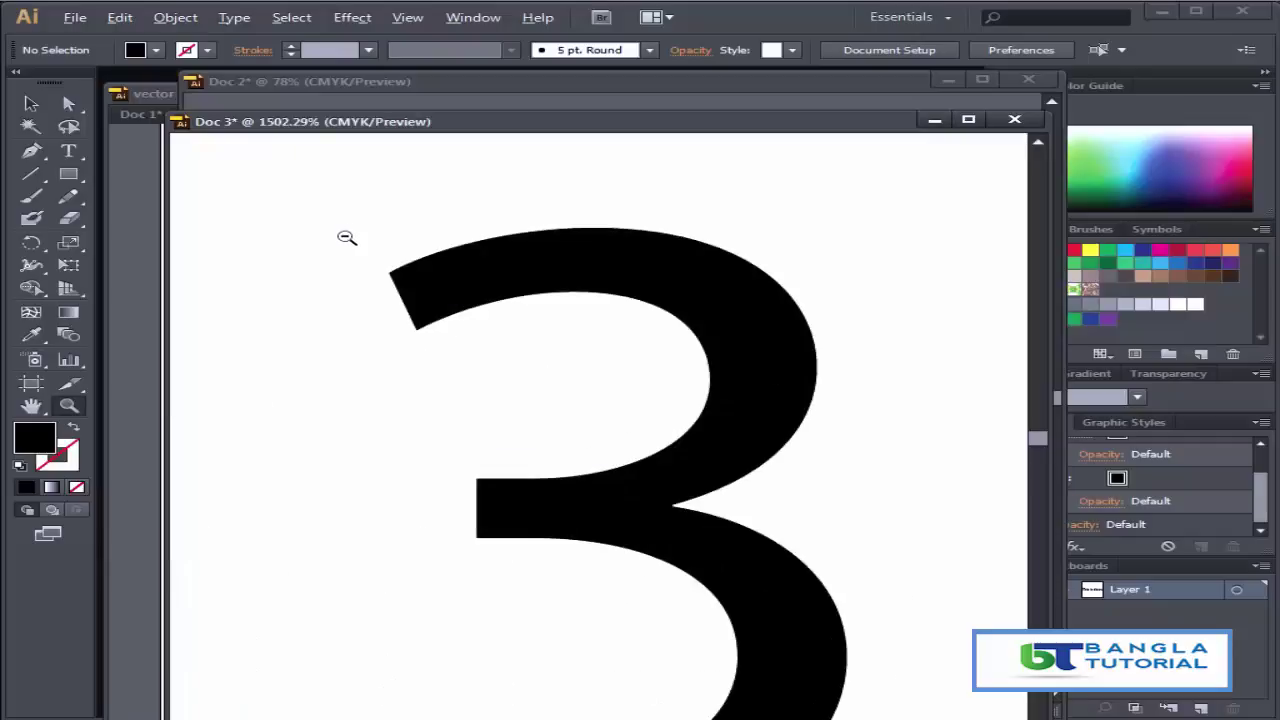
Step: Zoom out from the digit 3 to 150% and bring the whole text line back into view
alt+click(405, 372)
alt+click(420, 390)
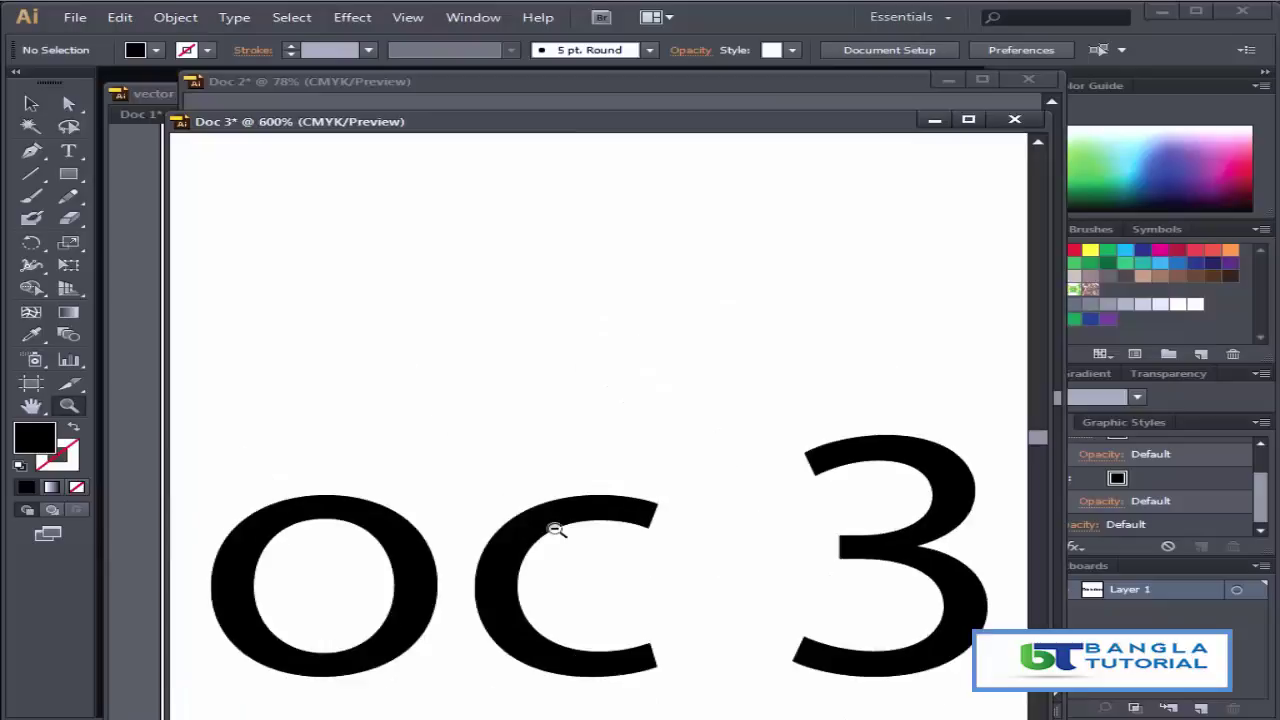
alt+click(590, 550)
alt+click(582, 505)
alt+click(582, 505)
alt+click(579, 506)
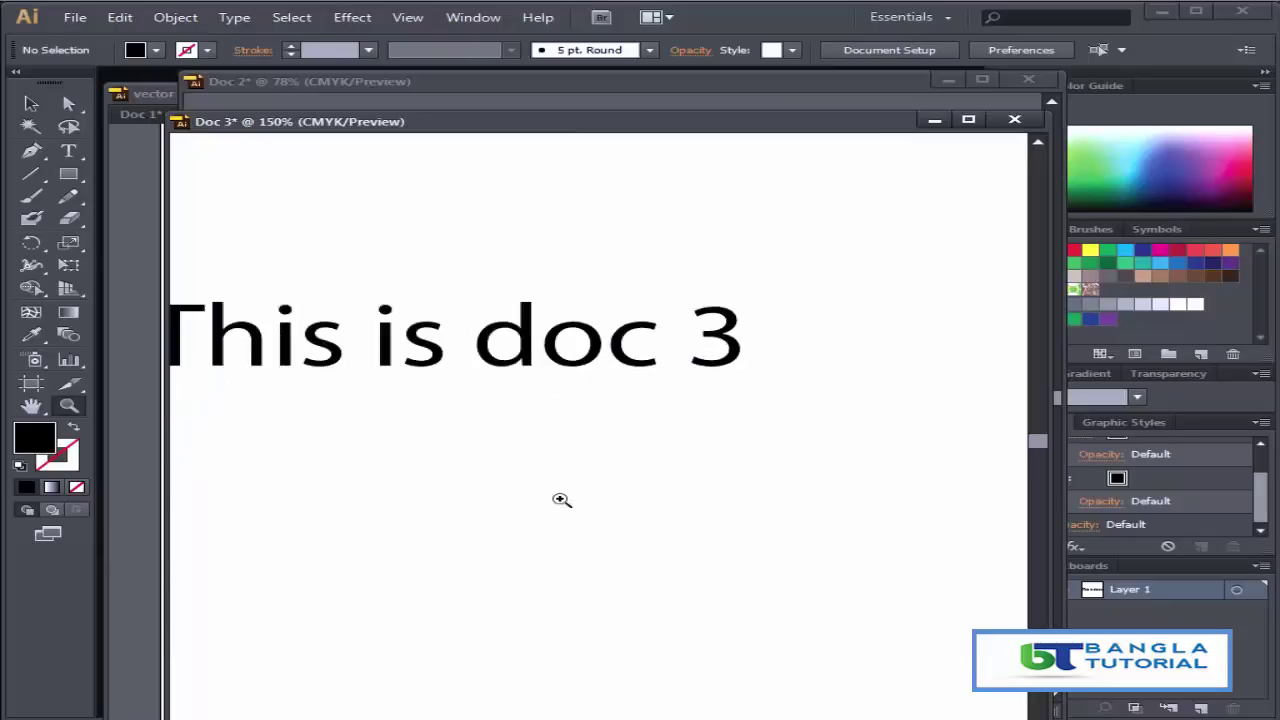
drag(409, 413, 520, 451)
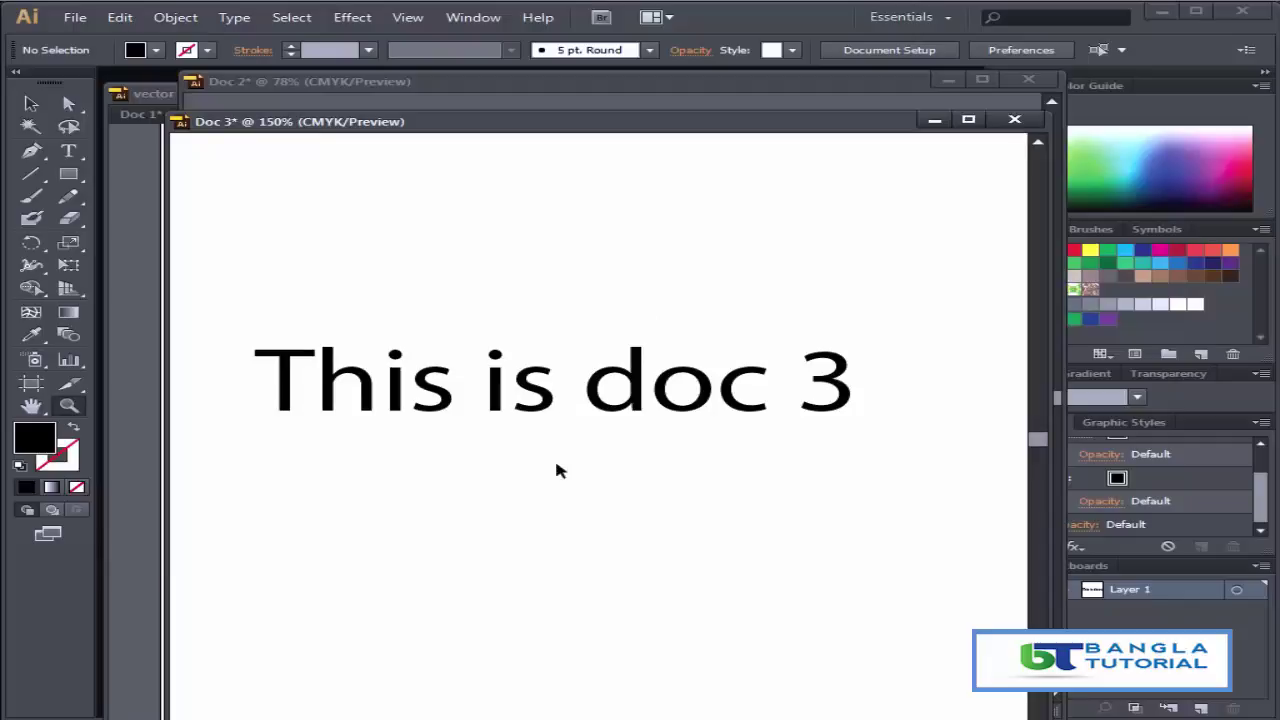
Step: Zoom the document in and out repeatedly in preset increments, finishing at 100%
key(ctrl+plus)
key(ctrl+minus)
key(ctrl+plus)
key(ctrl+minus)
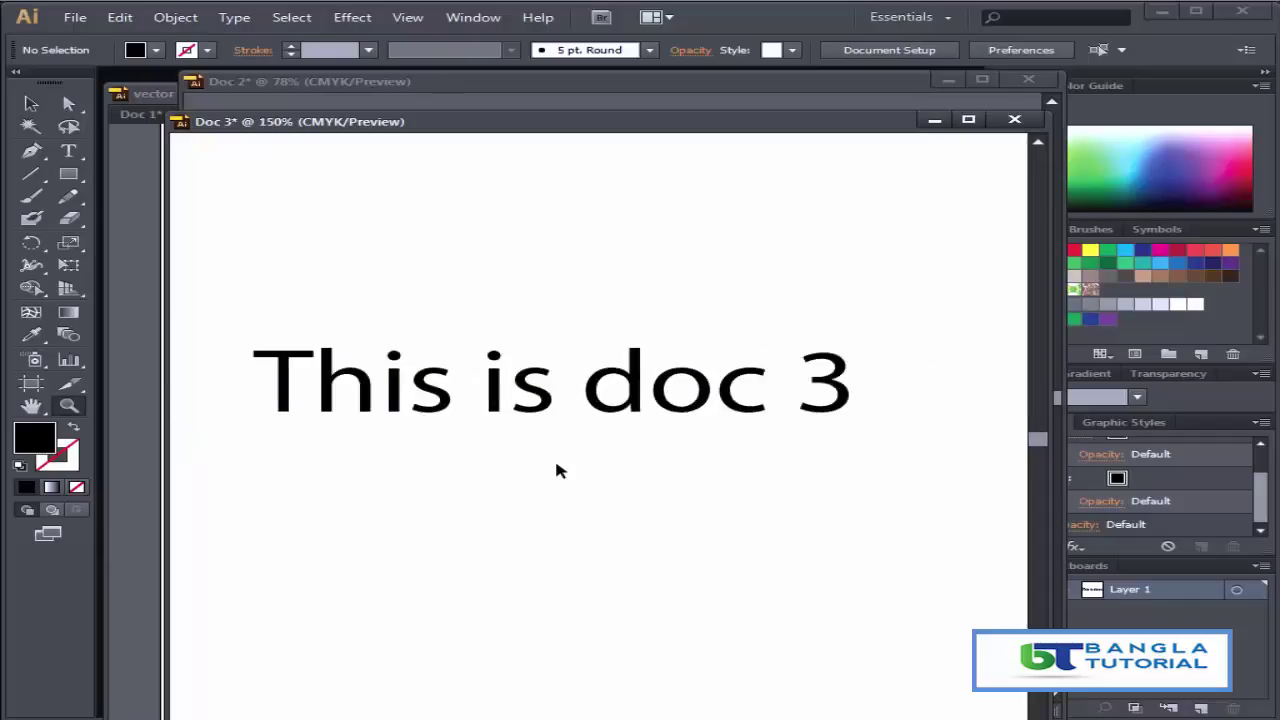
key(ctrl+plus)
key(ctrl+plus)
key(ctrl+minus)
key(ctrl+minus)
key(ctrl+plus)
key(ctrl+minus)
key(ctrl+minus)
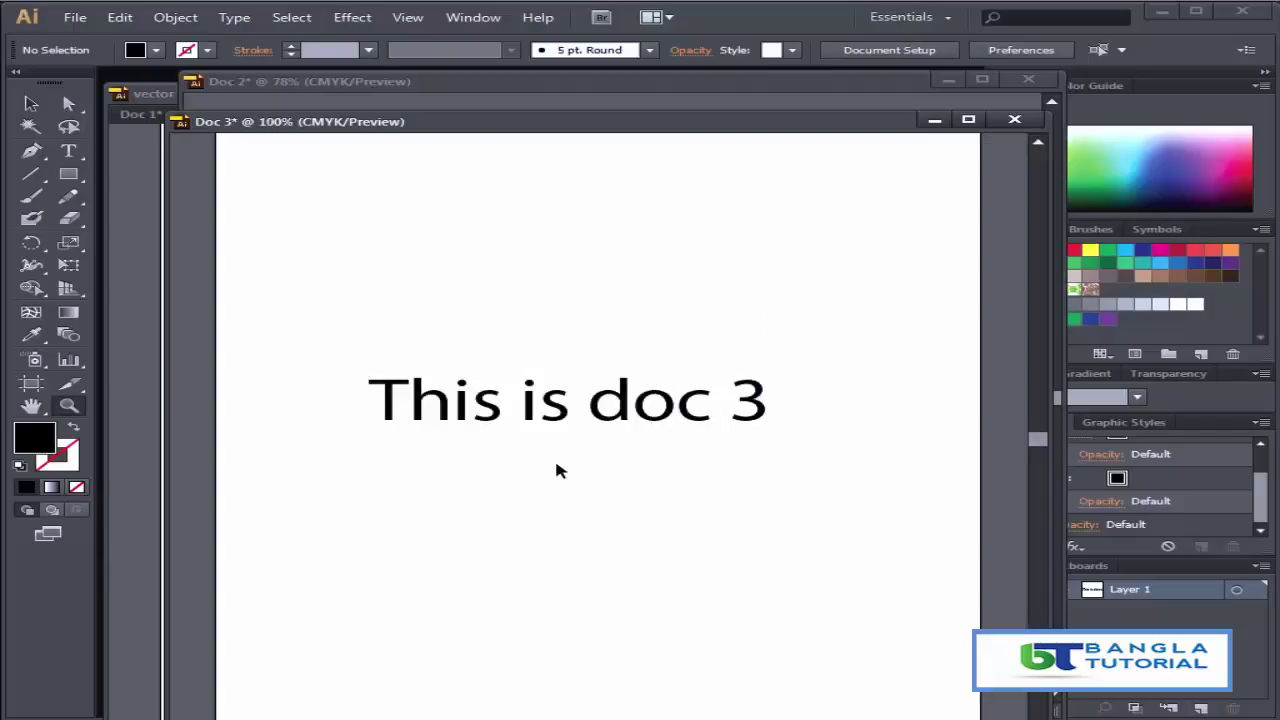
Step: Zoom in to 600%, pan across the enlarged letters, and zoom back out to 300%
key(ctrl+plus)
key(ctrl+plus)
key(ctrl+plus)
key(ctrl+plus)
key(ctrl+plus)
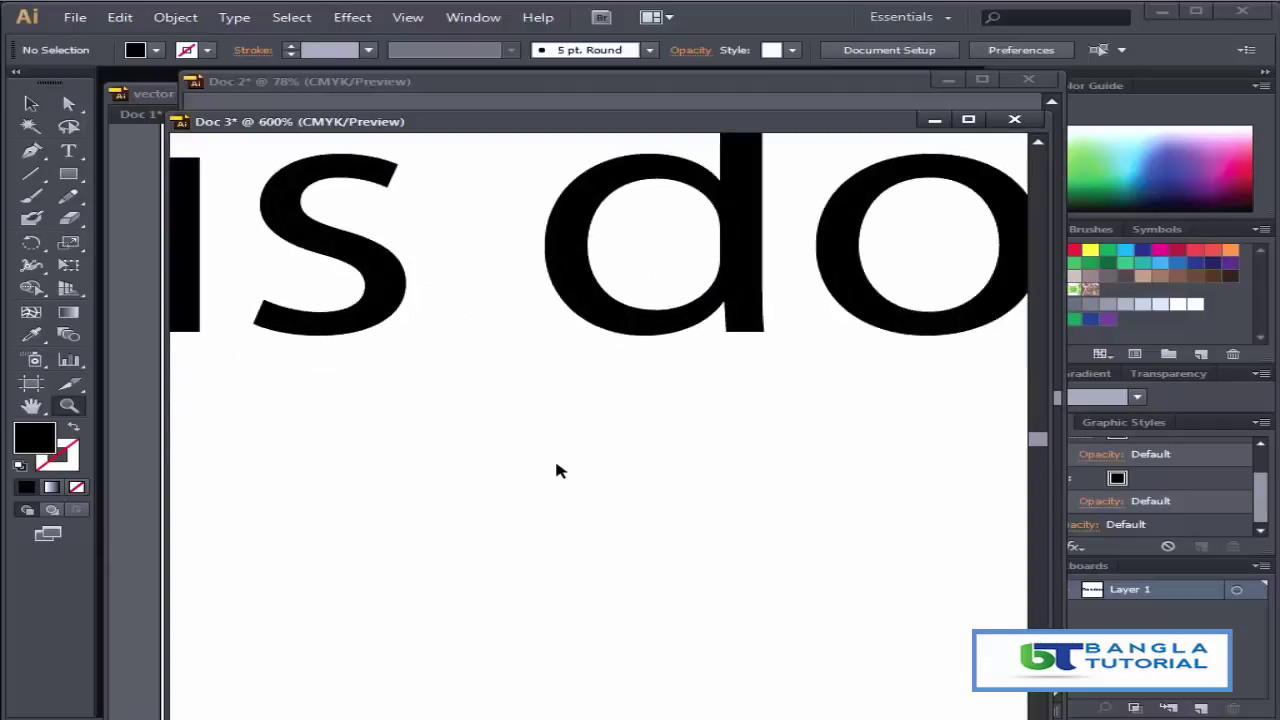
drag(876, 323, 290, 530)
drag(600, 494, 837, 416)
key(ctrl+minus)
key(ctrl+minus)
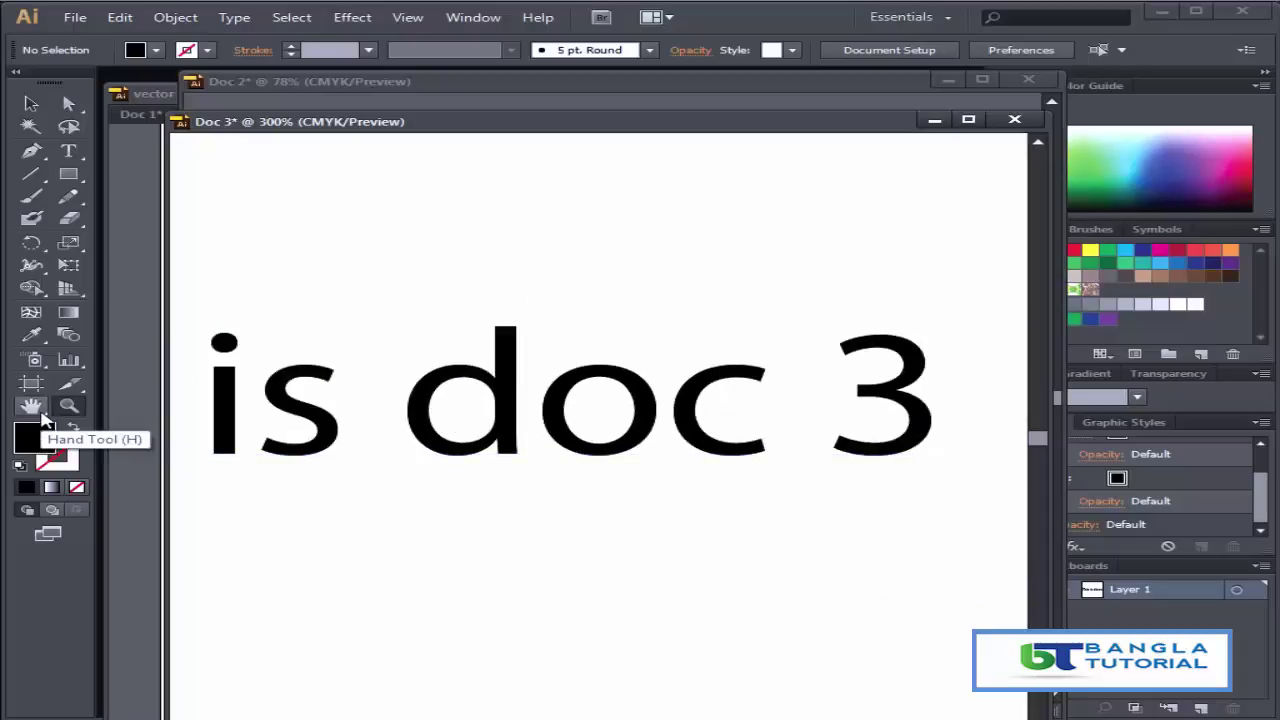
Step: Pan around the enlarged text with the temporary Hand tool while the Pen tool stays active
click(33, 104)
click(31, 150)
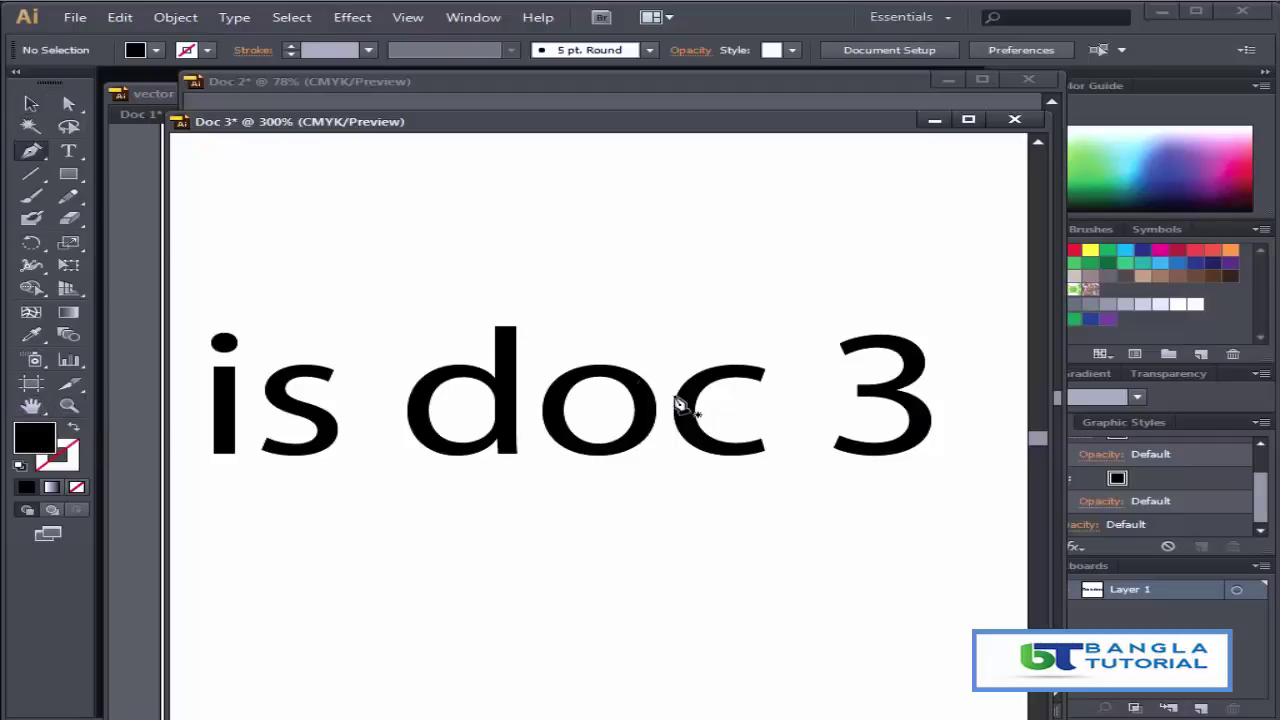
drag(550, 386, 597, 358)
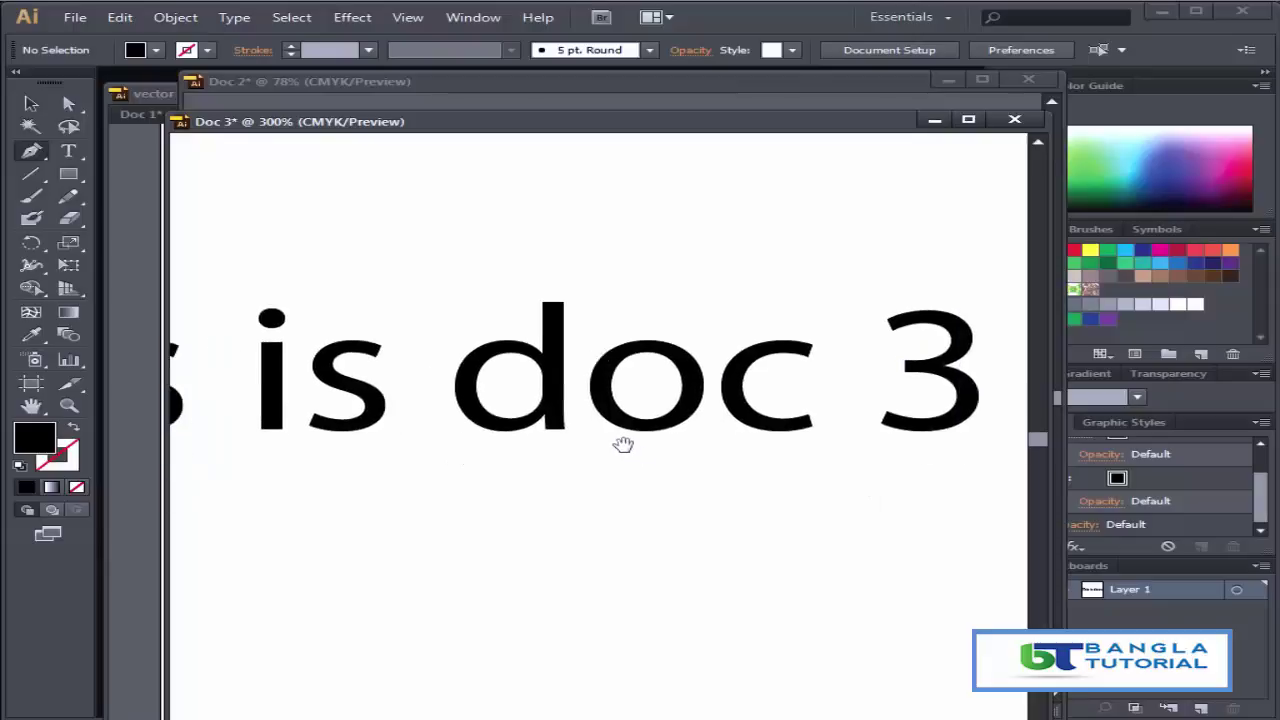
drag(531, 345, 548, 370)
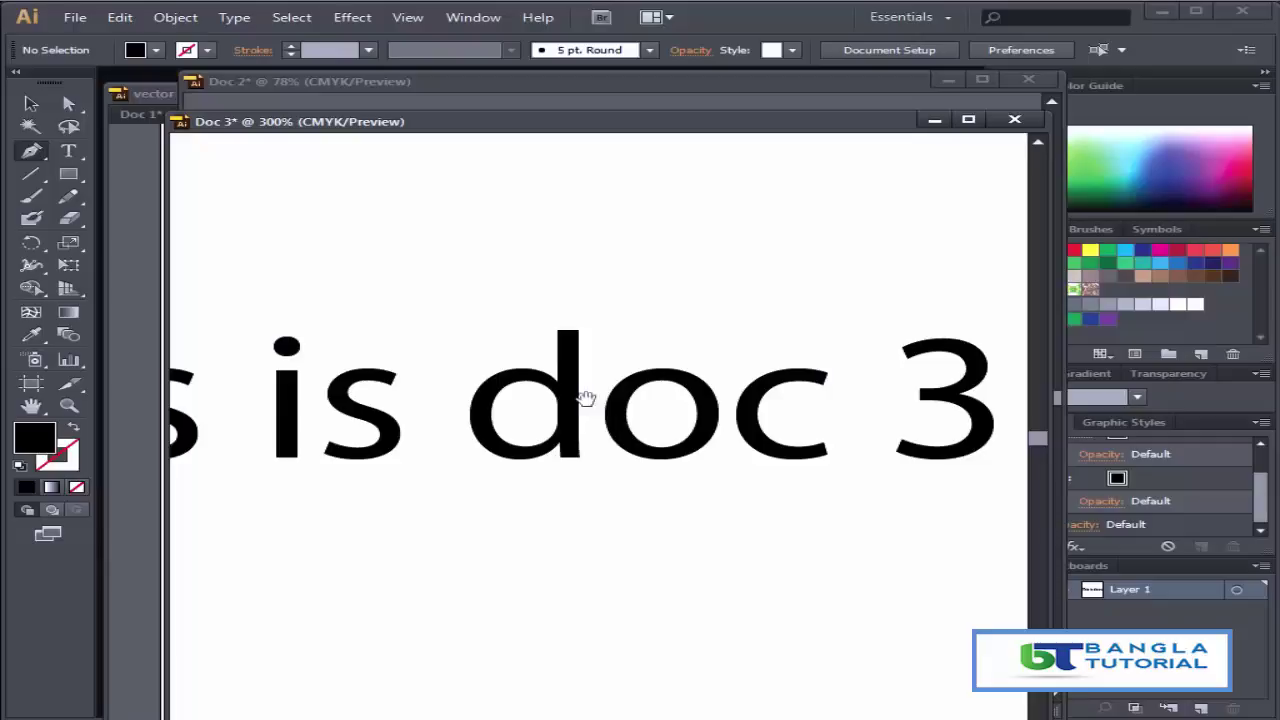
drag(796, 382, 974, 400)
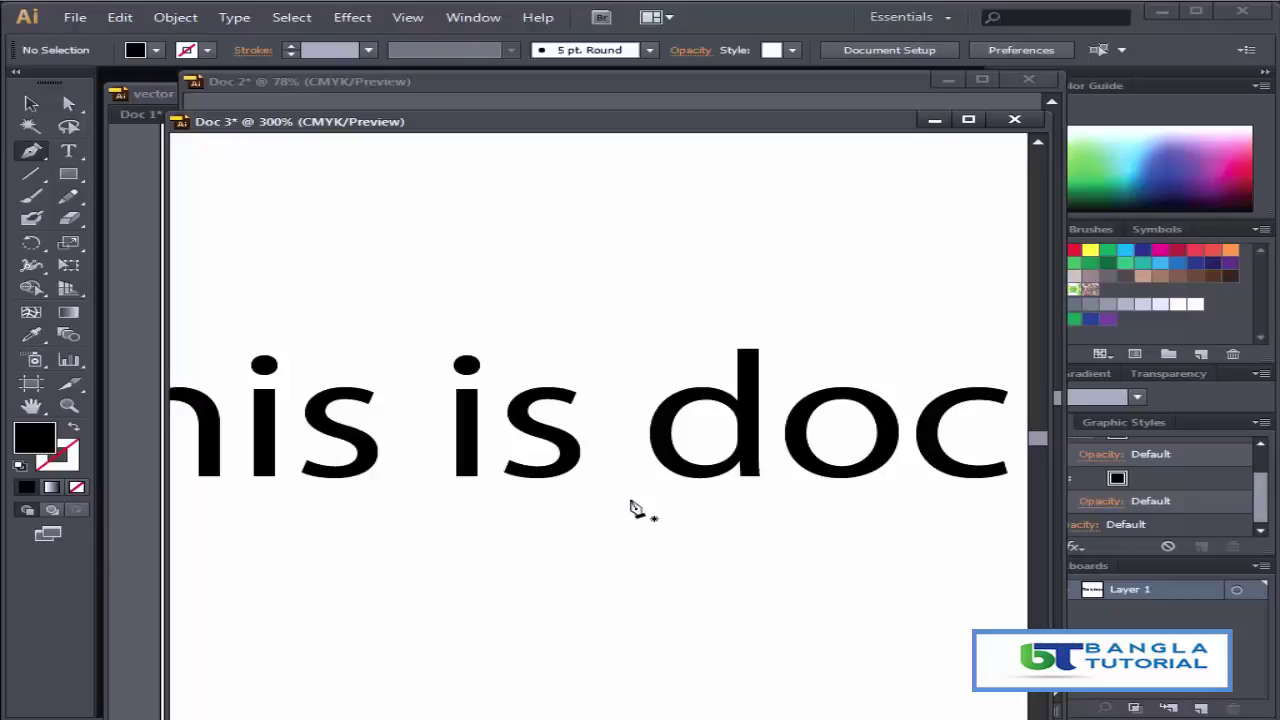
drag(611, 470, 543, 423)
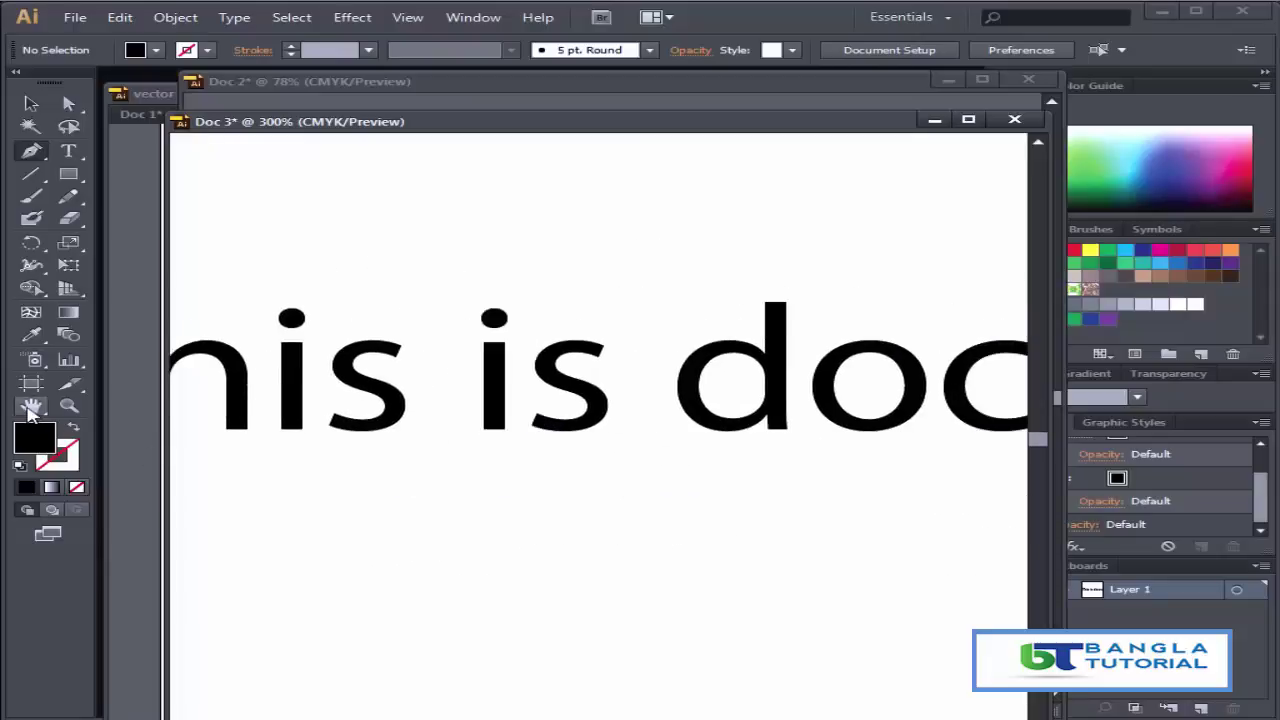
Step: Fit the whole artboard in the document window and shift the floating Doc 3 window slightly
double_click(30, 408)
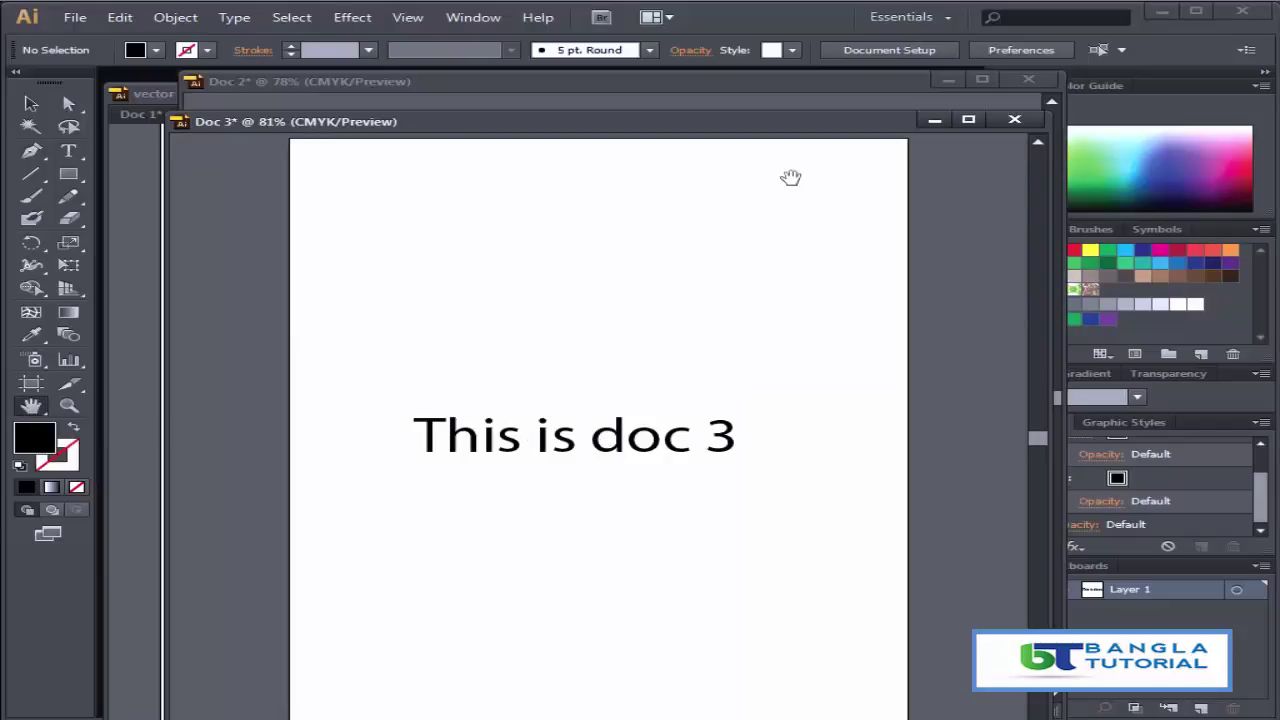
mouse_move(763, 134)
mouse_down()
mouse_move(755, 117)
mouse_move(741, 128)
mouse_up()
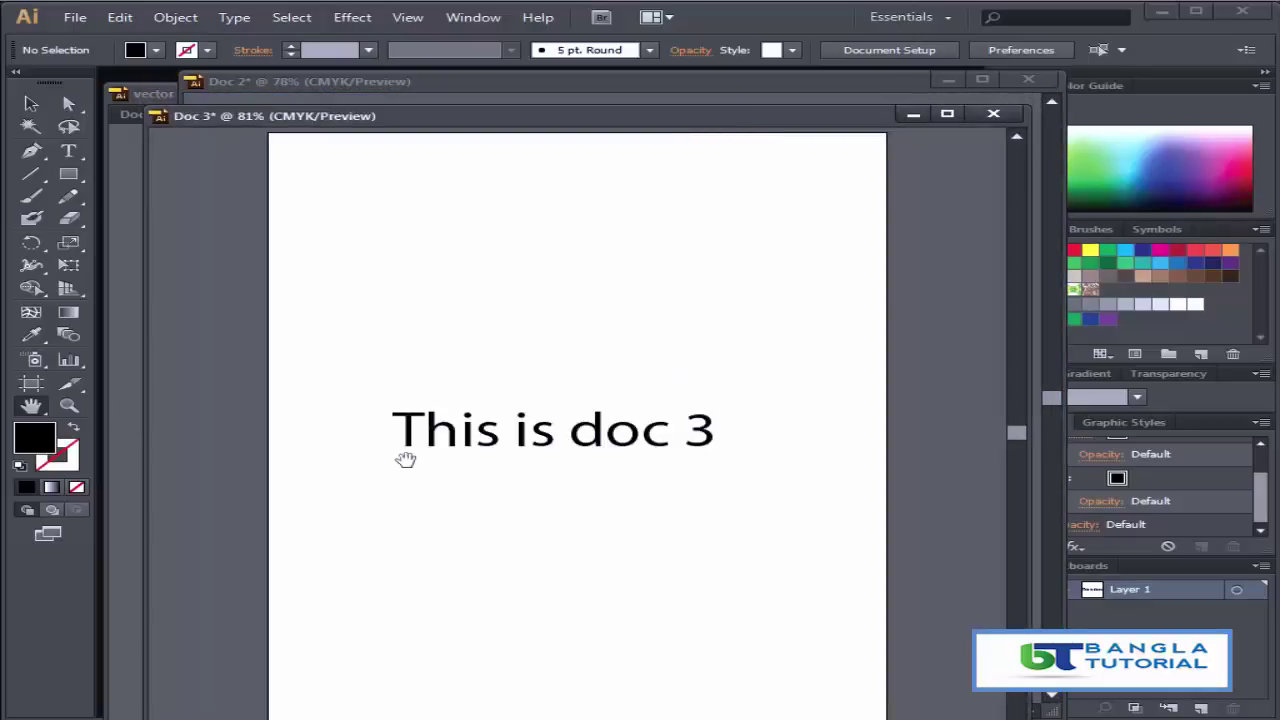
Step: Zoom in to 200% and fit the artboard back in the document window
key(ctrl+equal)
key(ctrl+equal)
key(ctrl+equal)
key(ctrl+equal)
key(ctrl+equal)
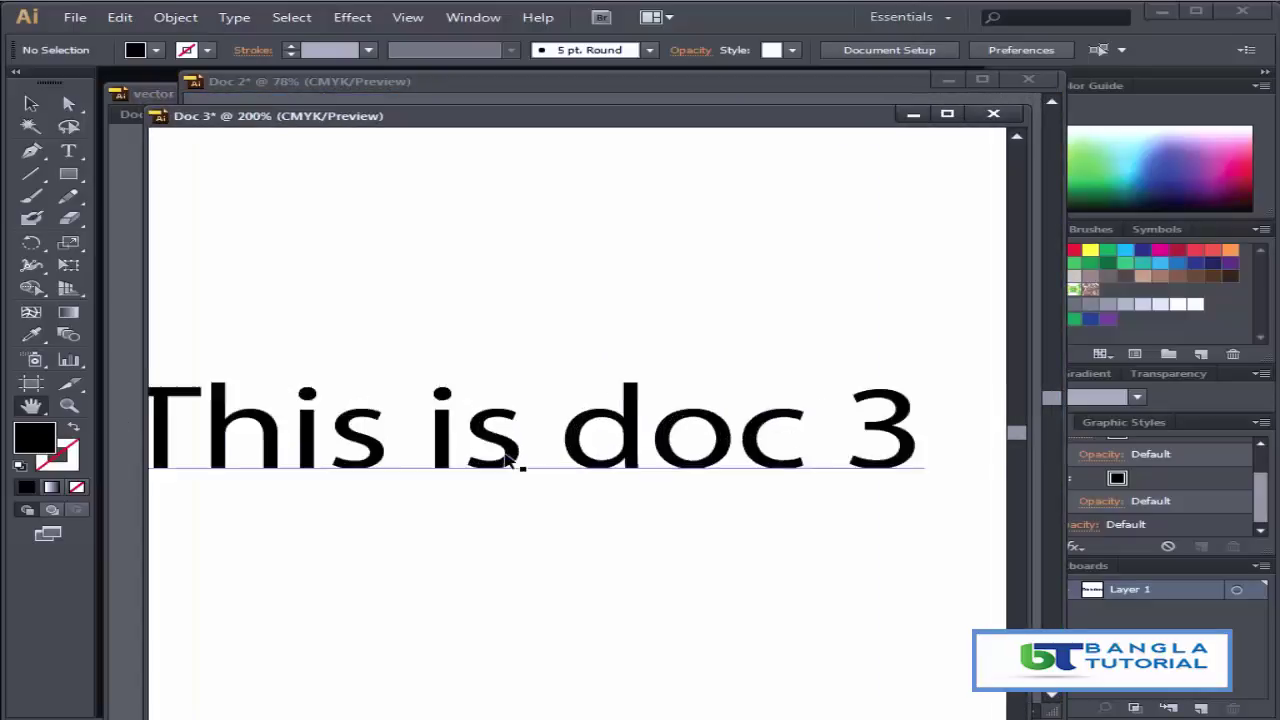
double_click(31, 406)
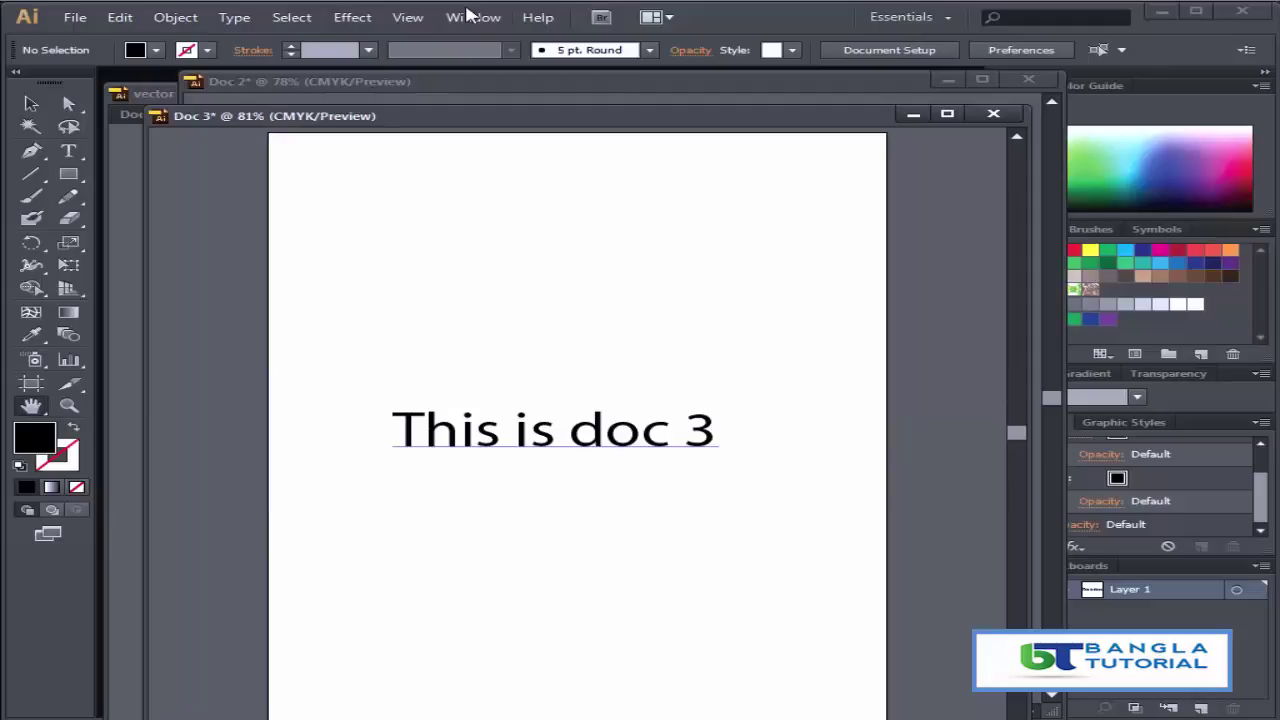
Step: Show the Navigator panel, place it beside the page, and pan the artboard slightly with its view box
click(472, 19)
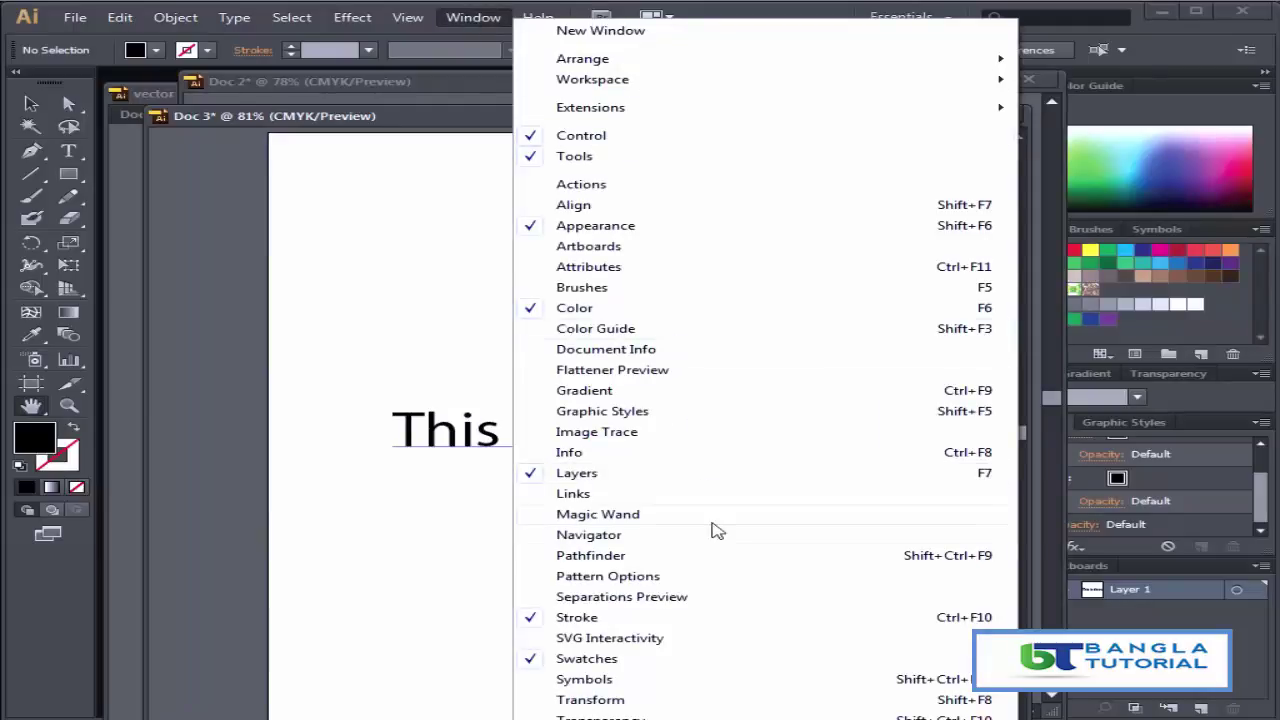
click(590, 535)
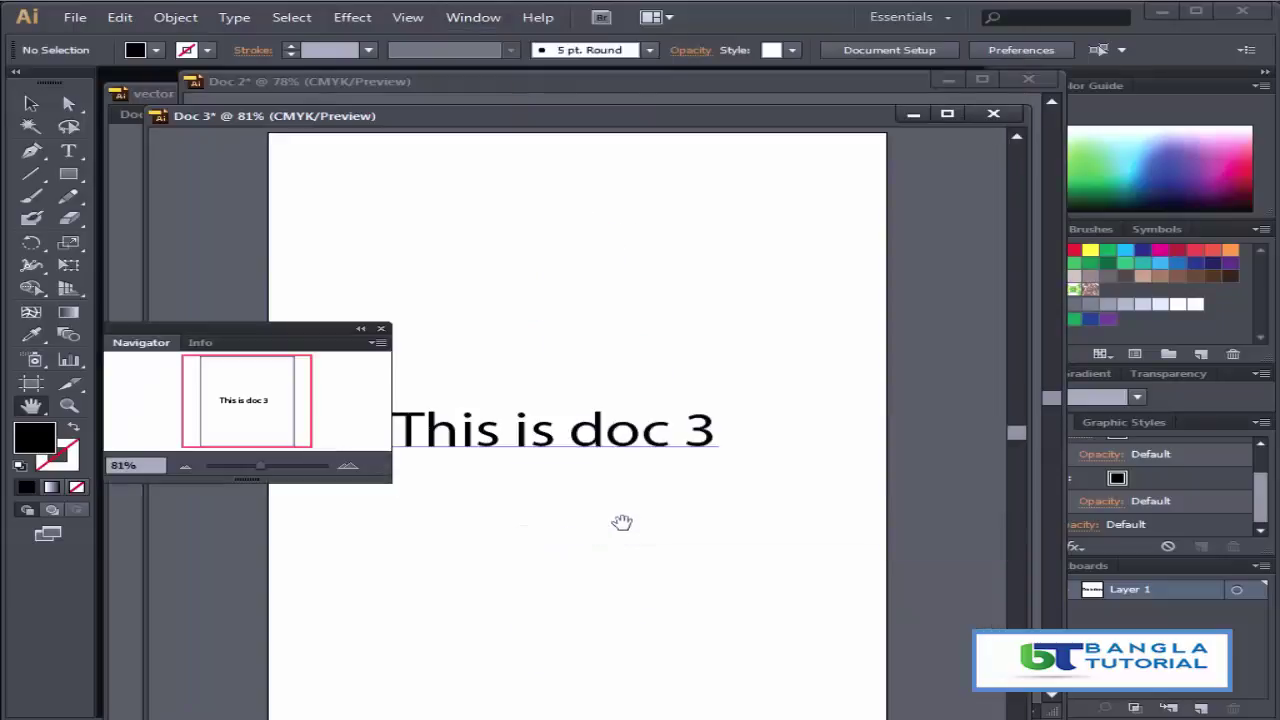
drag(235, 335, 1033, 260)
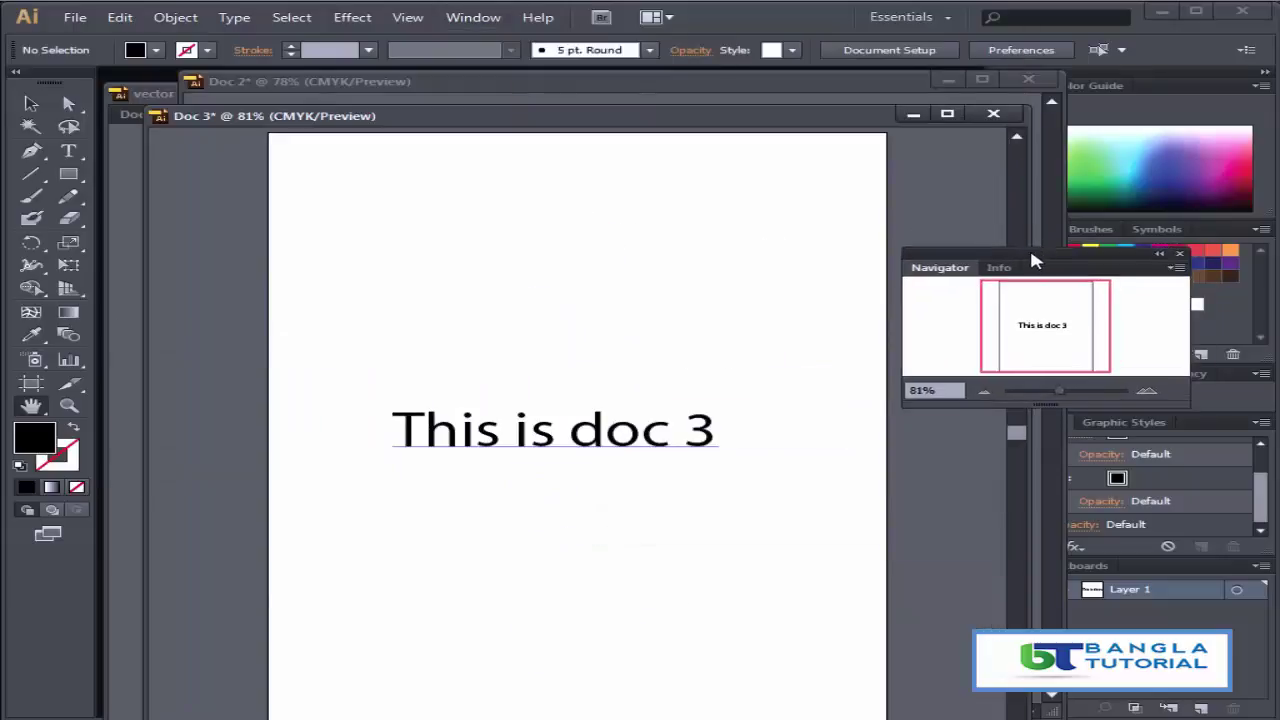
mouse_move(1047, 335)
mouse_down()
mouse_move(1009, 325)
mouse_move(1060, 323)
mouse_move(1046, 354)
mouse_move(1047, 331)
mouse_move(1031, 343)
mouse_move(1051, 326)
mouse_move(1069, 331)
mouse_move(1059, 340)
mouse_up()
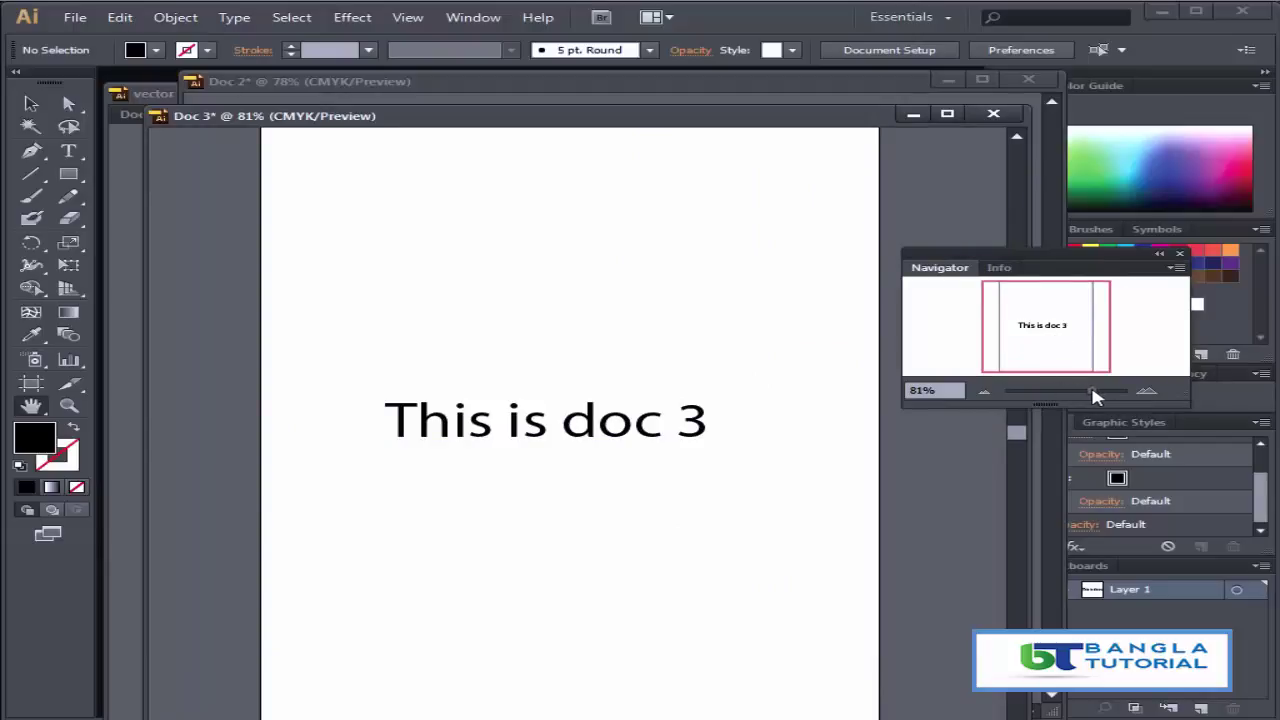
Step: Zoom the page in to 400% and back out in increments using the Navigator
click(1147, 392)
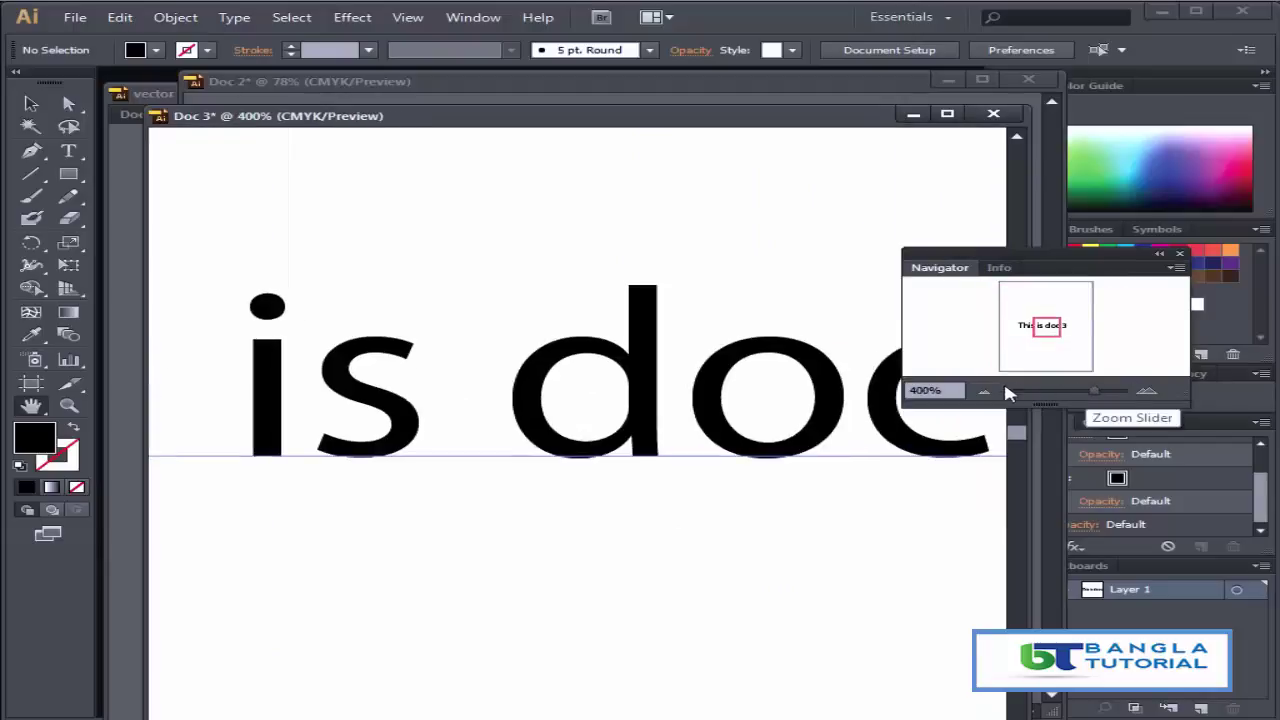
click(985, 392)
click(985, 392)
click(985, 392)
click(985, 392)
click(985, 392)
click(985, 392)
click(985, 392)
click(985, 392)
Step: Zoom in incrementally to 600% and back out to 150% using the Navigator
click(1146, 393)
click(1146, 393)
click(1146, 393)
click(1146, 393)
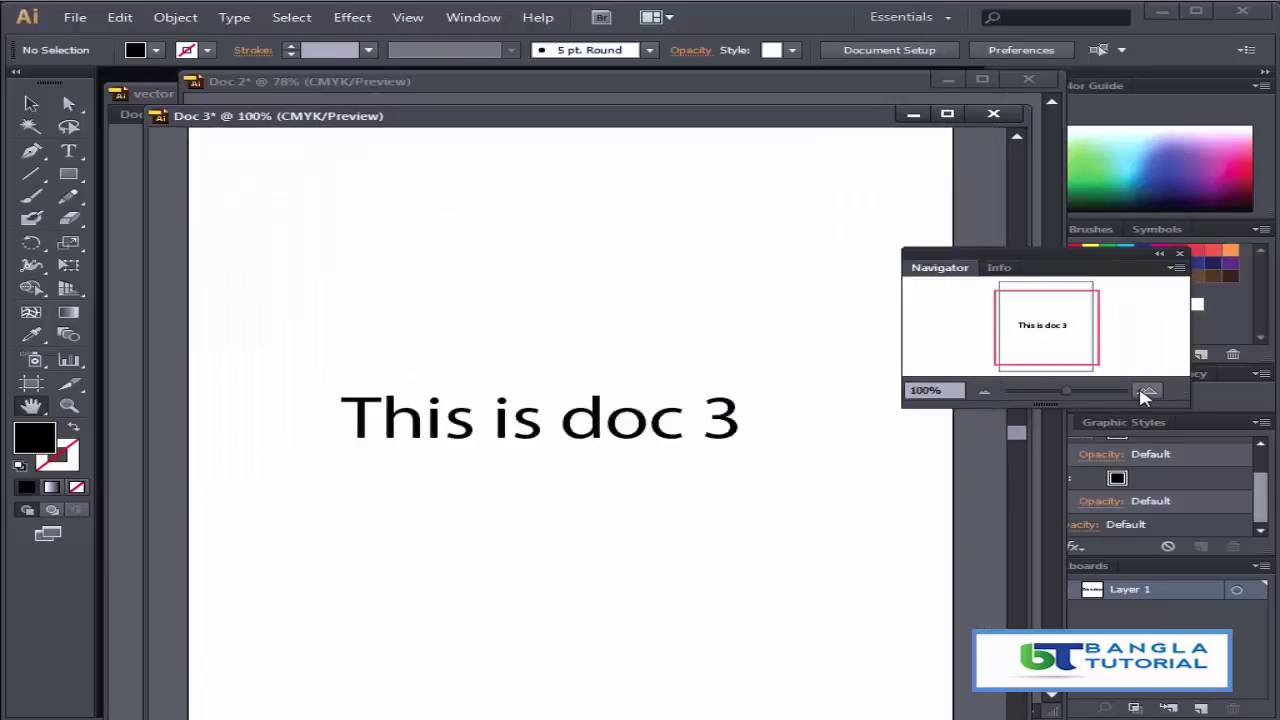
click(1146, 393)
click(1146, 393)
click(1146, 393)
click(1146, 393)
click(1146, 393)
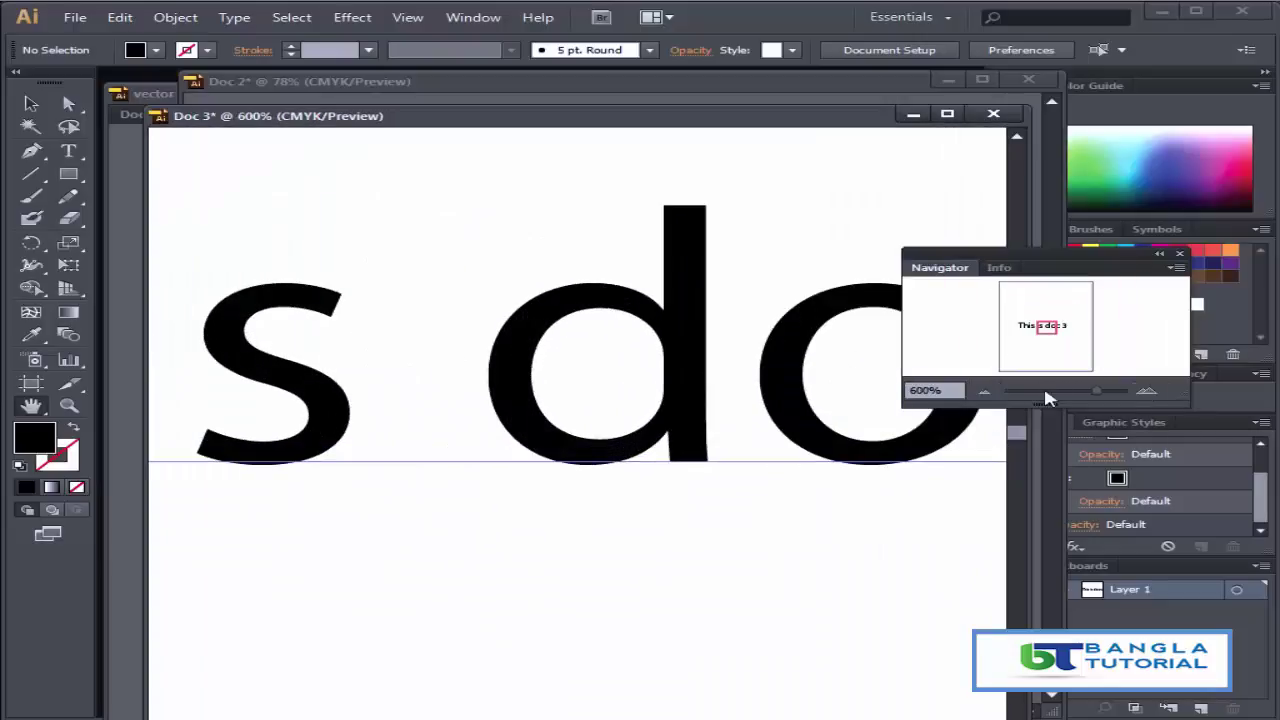
click(985, 392)
click(985, 392)
click(985, 392)
click(985, 392)
Step: Set the Navigator's zoom percentage to 200%
click(934, 392)
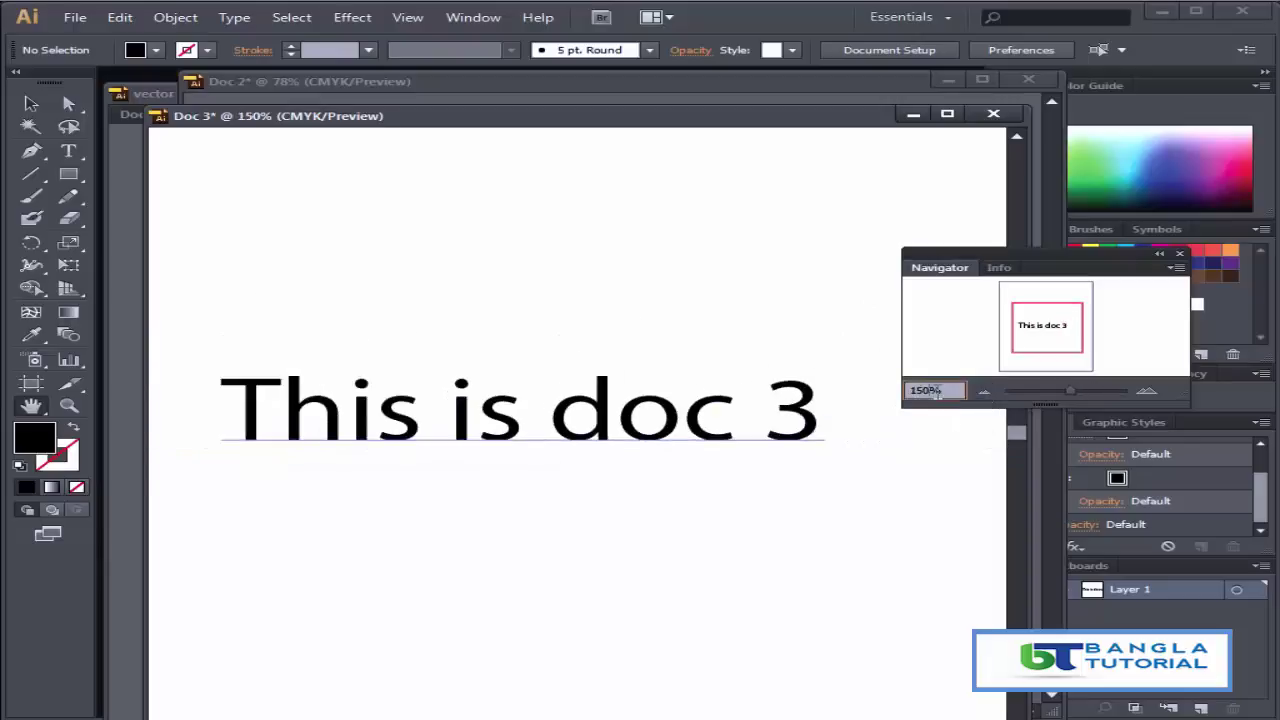
drag(955, 390, 817, 391)
text(200)
key(Return)
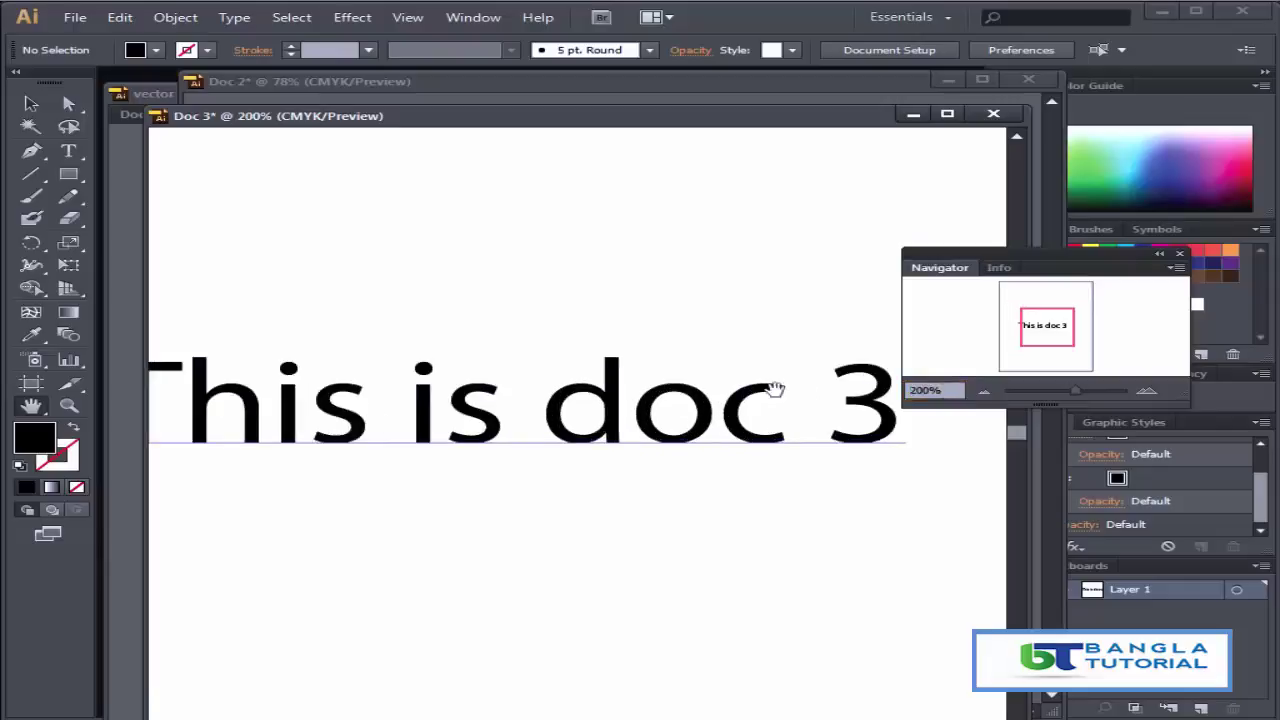
Step: Set the Navigator's zoom percentage to 300%
double_click(929, 390)
text(3)
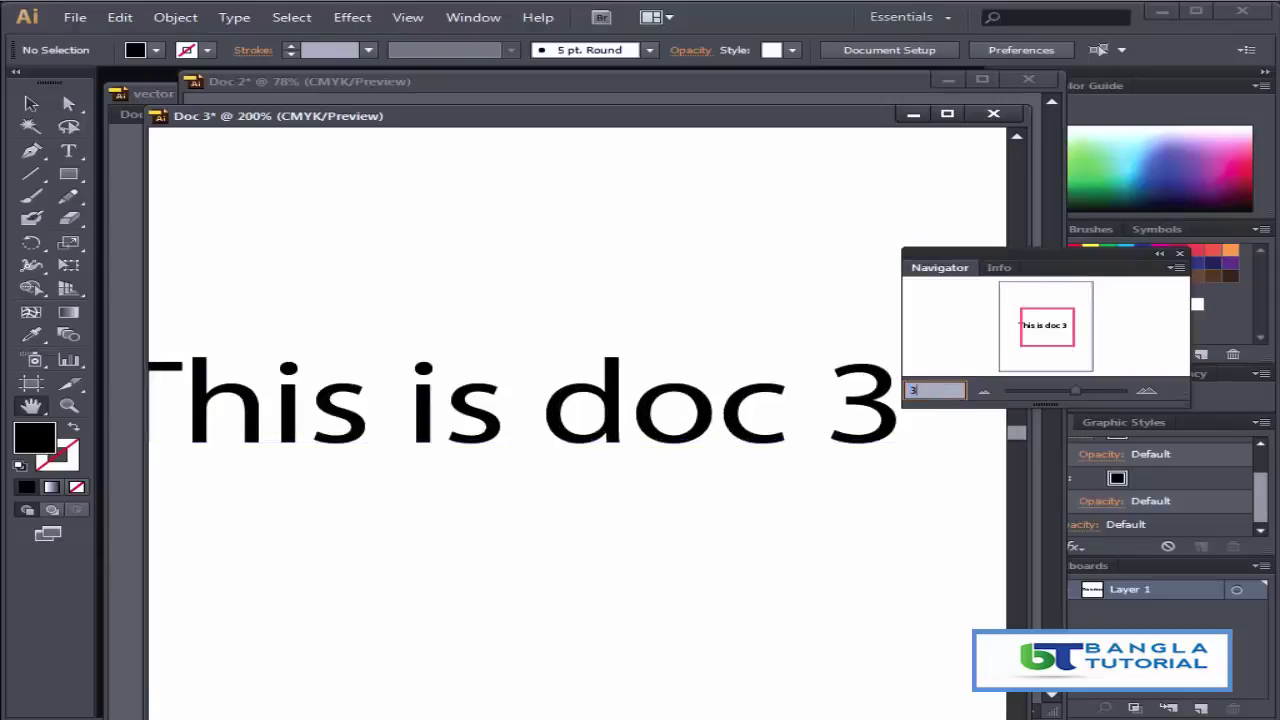
key(Return)
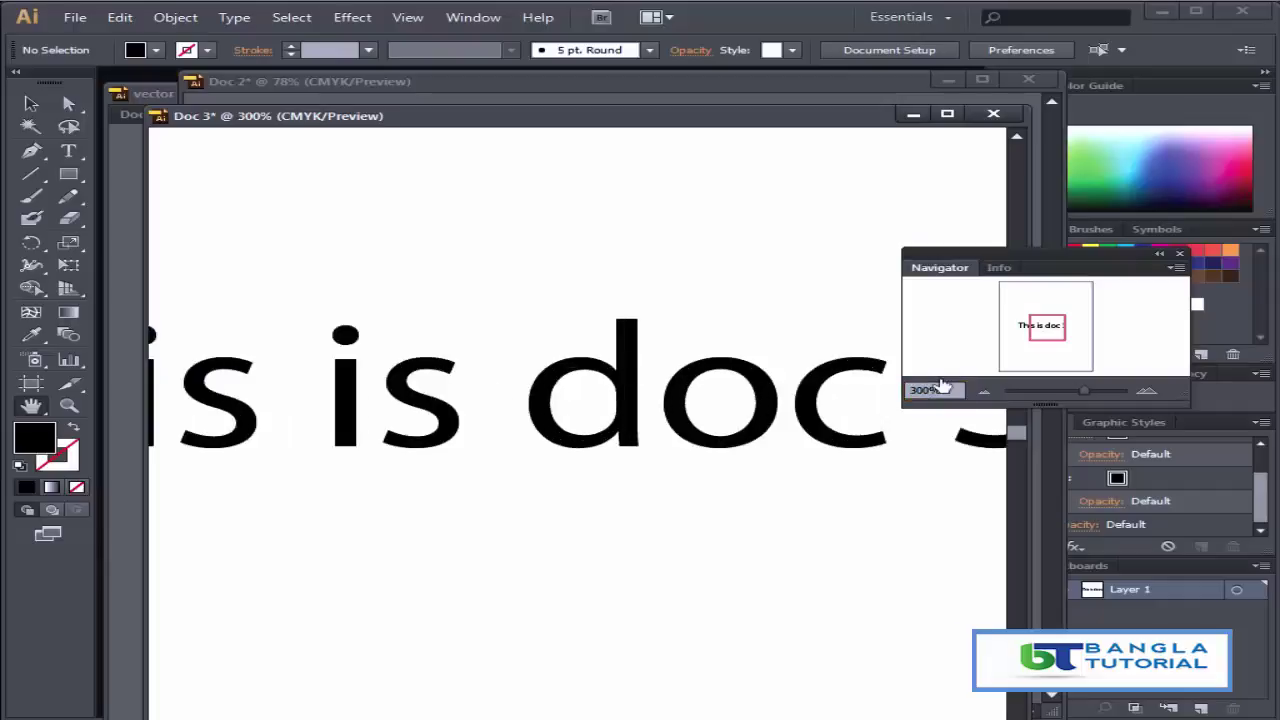
Step: Pan to the beginning of the text "This is doc 3" with the Navigator's proxy preview area, and check where the Navigator panel is enabled
mouse_move(1043, 334)
mouse_down()
mouse_move(1026, 334)
mouse_move(1077, 335)
mouse_move(1034, 337)
mouse_move(1065, 335)
mouse_move(1050, 336)
mouse_up()
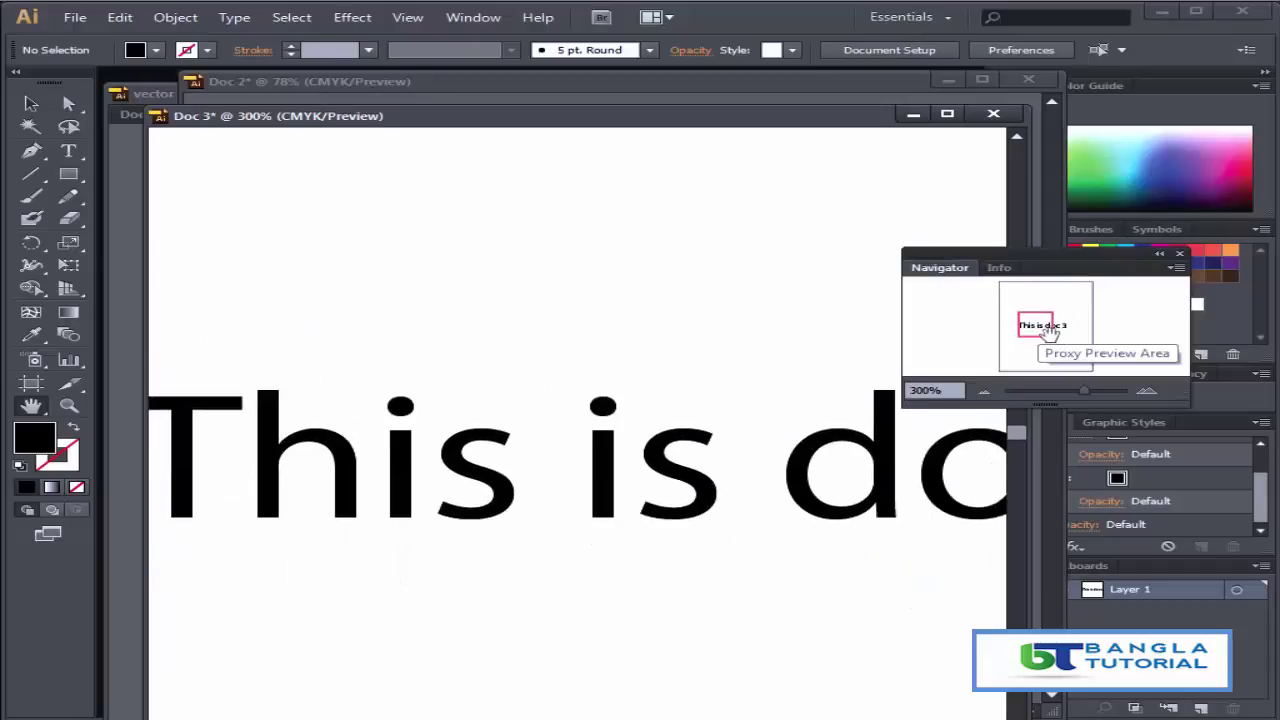
click(470, 20)
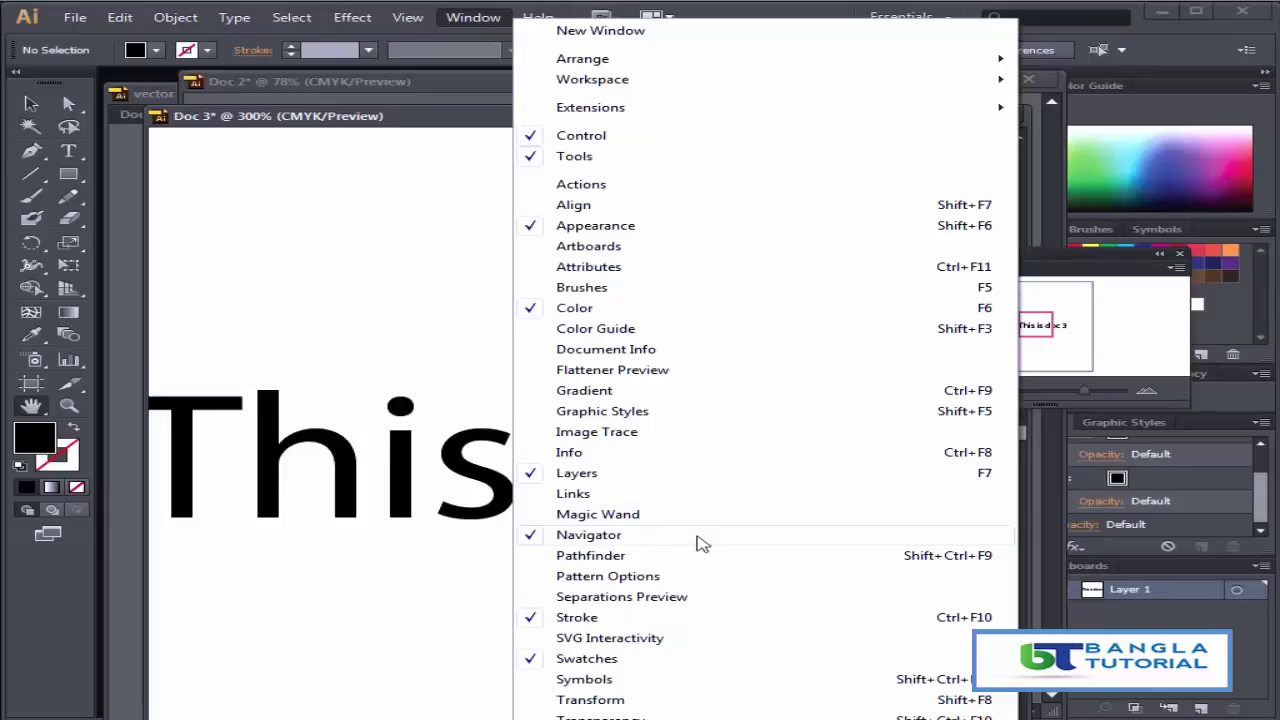
click(1047, 296)
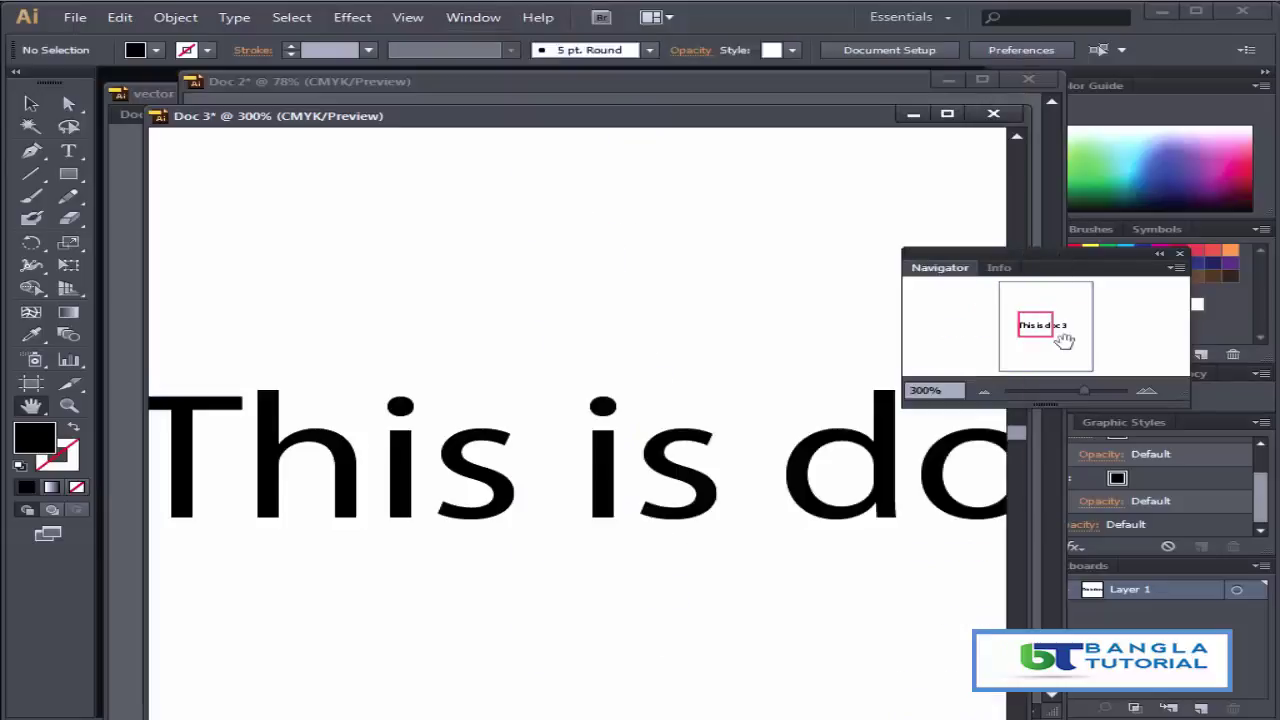
Step: Dock the floating Navigator and Info panels in the Color Guide panel group and bring Navigator to the front
drag(1030, 267, 935, 265)
drag(850, 272, 1103, 87)
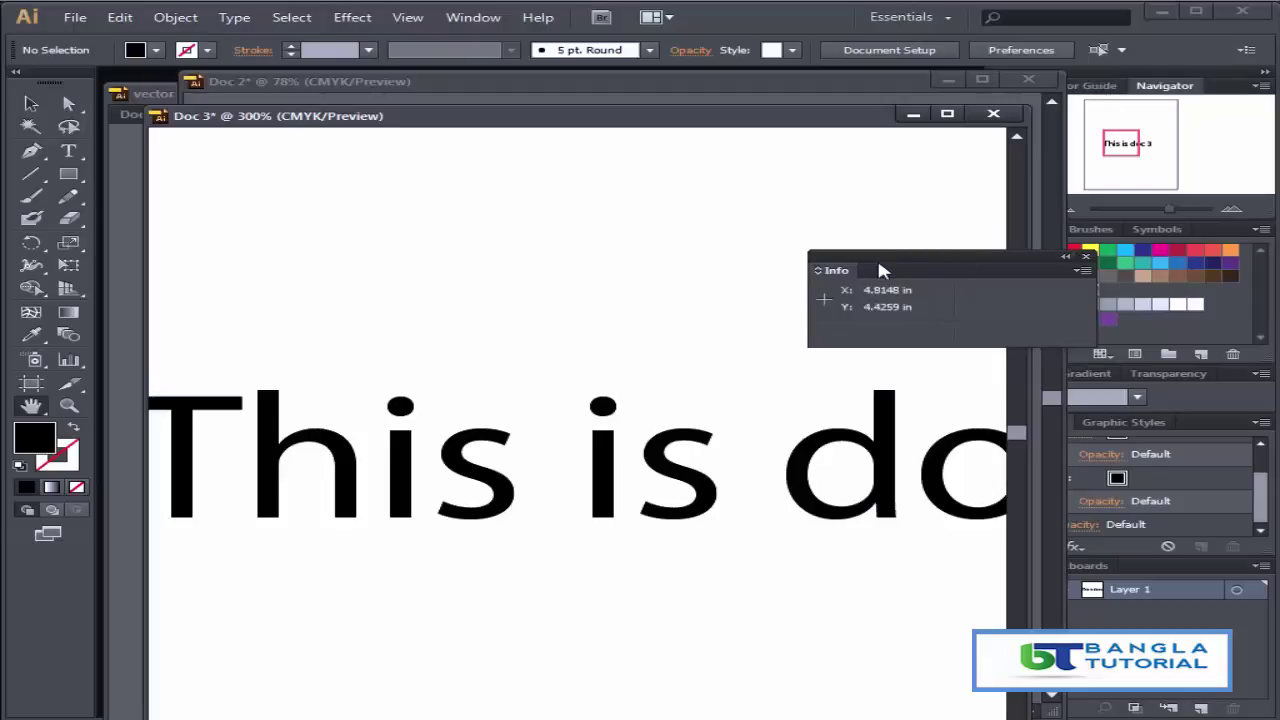
drag(904, 251, 1210, 90)
click(1146, 88)
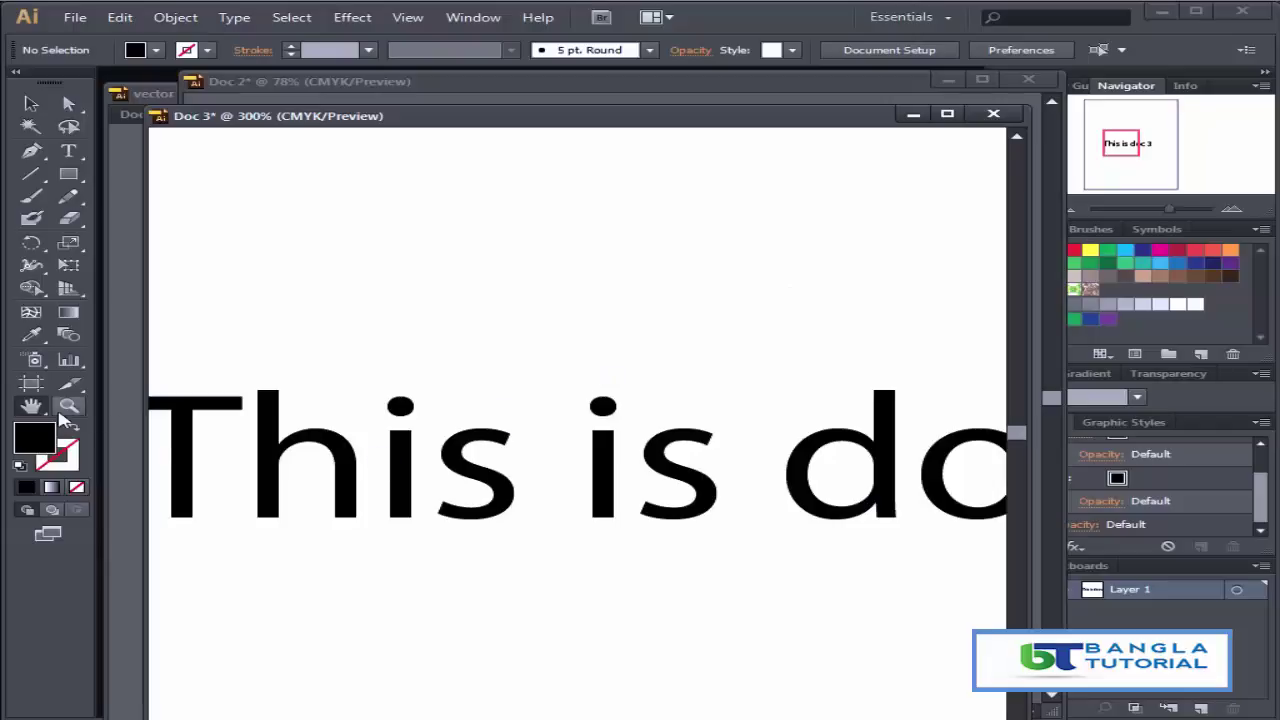
Step: Pan the page with the Hand tool toward the word "doc" and zoom out to 150%
drag(545, 489, 471, 429)
drag(649, 434, 646, 403)
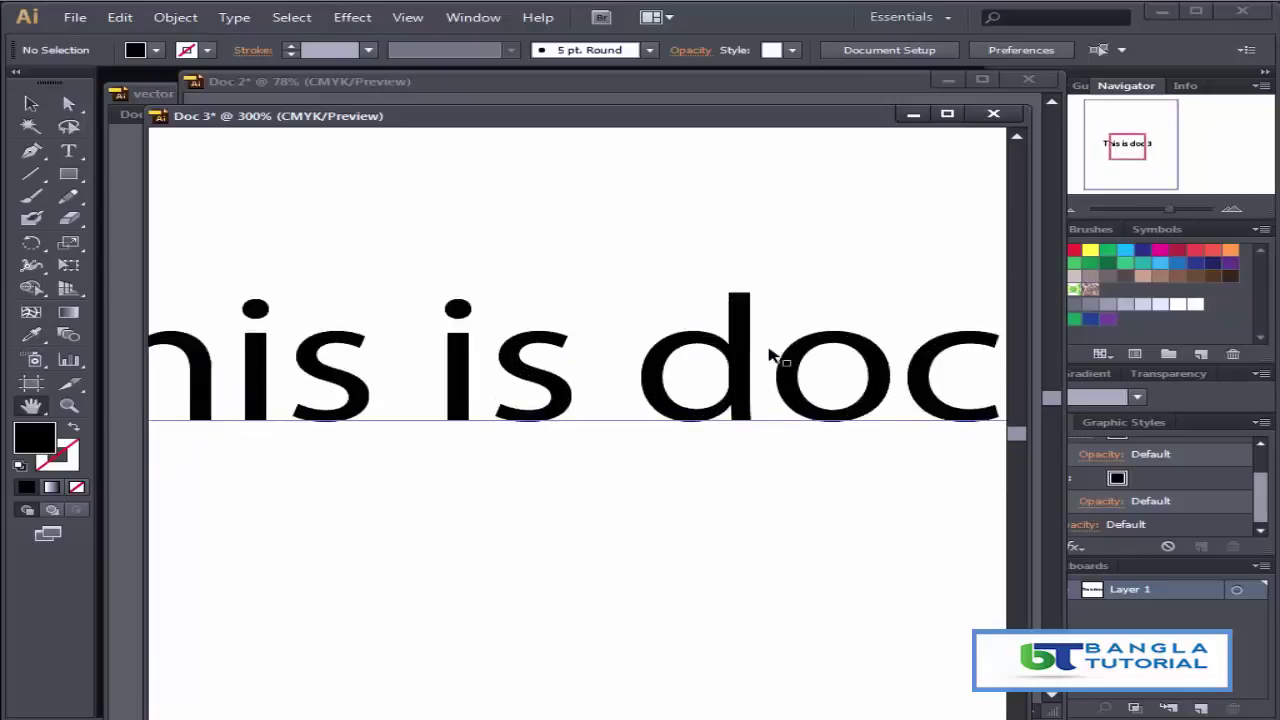
key(ctrl+minus)
key(ctrl+minus)
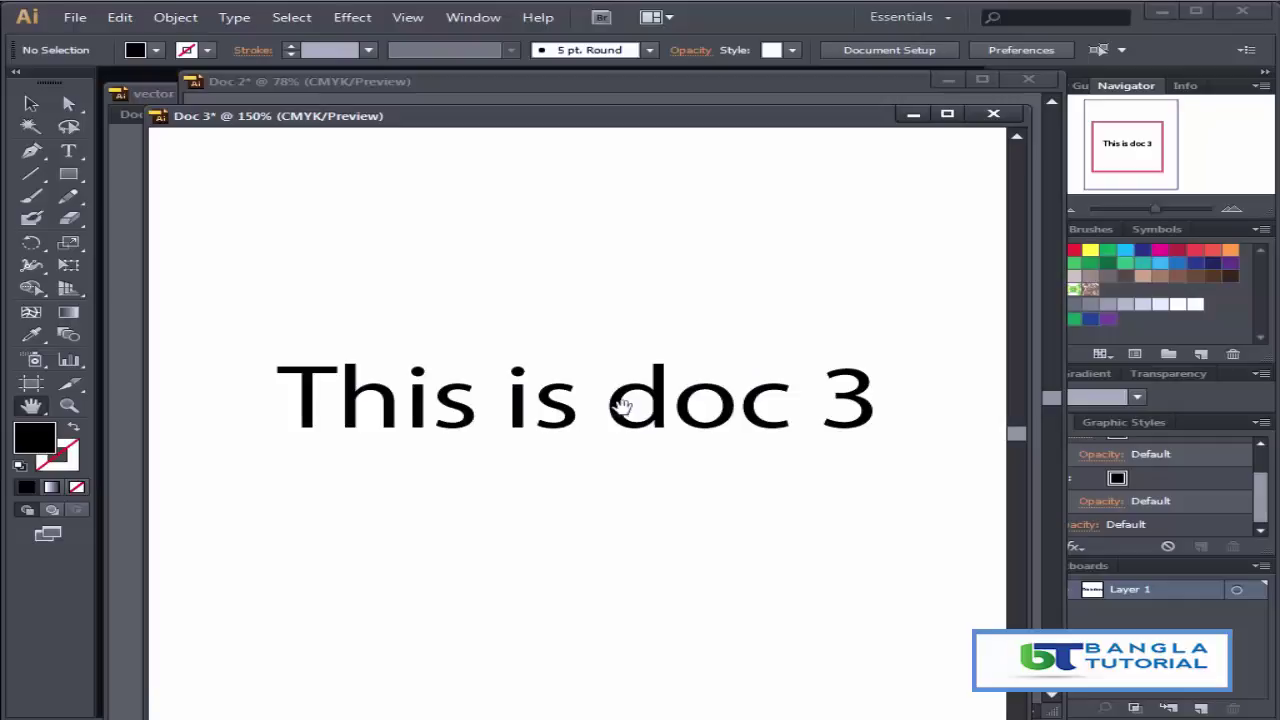
Step: Zoom the page in and out around the text, finishing at 200%
scroll(623, 410, up, 3)
scroll(628, 417, down, 4)
scroll(628, 417, up, 2)
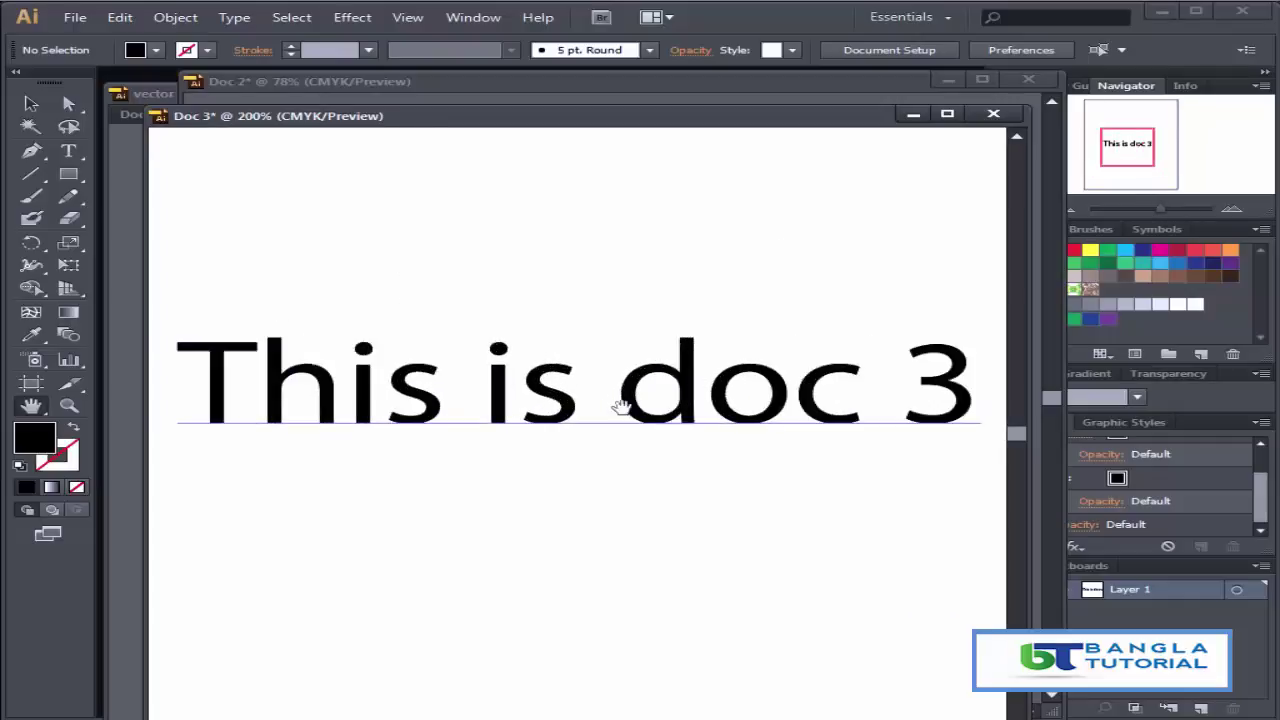